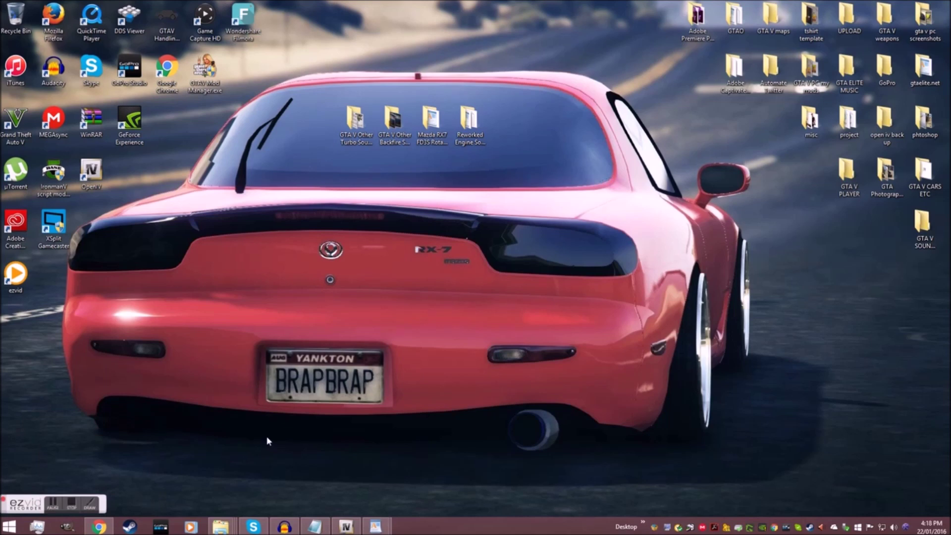
Step: Restore the Chrome window showing the Mazda RX7 FD3S Stance add-on mod page
{"action": "left_click", "coordinate": [99, 527]}
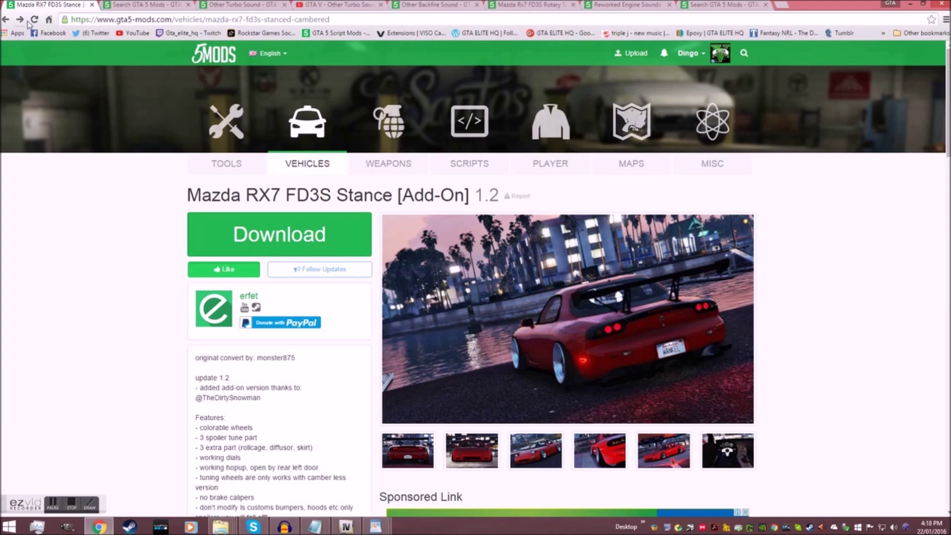
Step: Review the turbo results, the Other Turbo Sound page and video, ending on Other Backfire Sound
{"action": "left_click", "coordinate": [133, 8]}
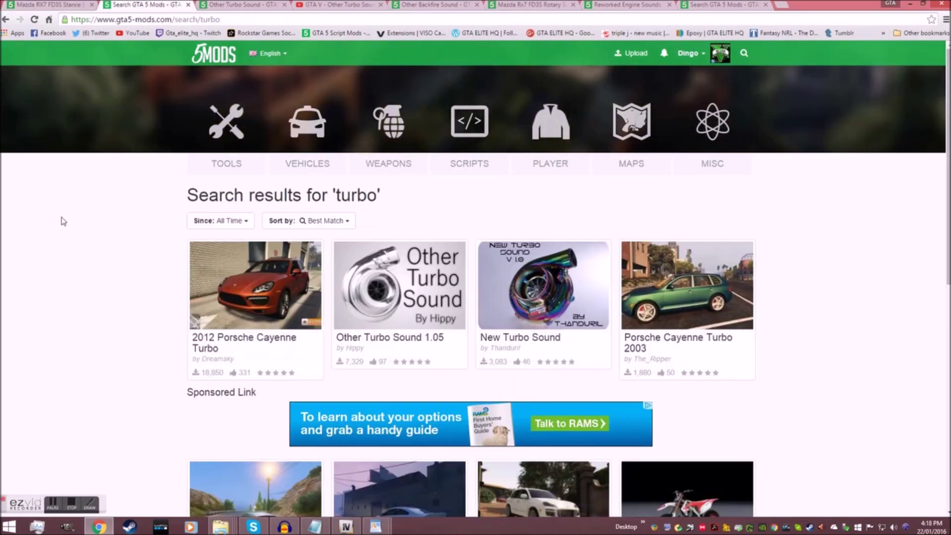
{"action": "scroll", "coordinate": [459, 232], "scroll_direction": "down", "scroll_amount": 1}
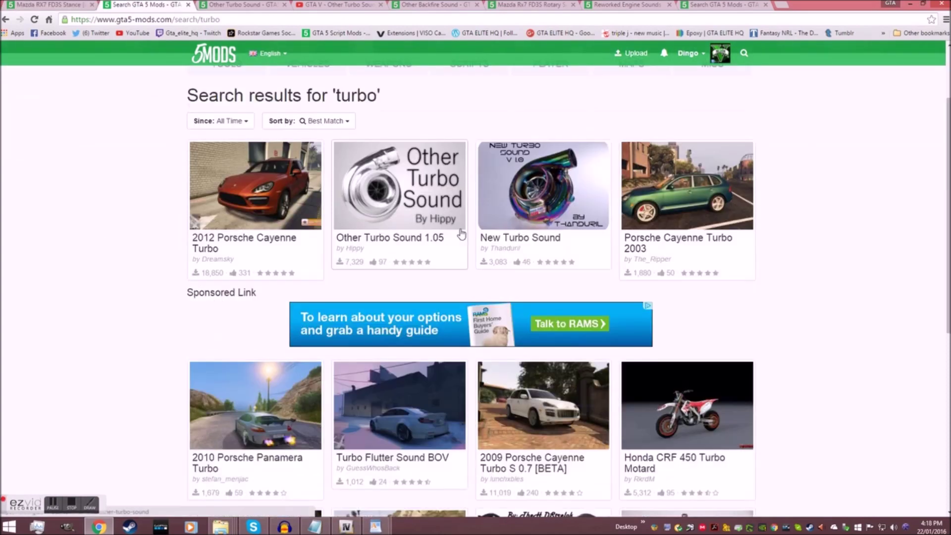
{"action": "scroll", "coordinate": [458, 232], "scroll_direction": "down", "scroll_amount": 1}
{"action": "scroll", "coordinate": [459, 232], "scroll_direction": "down", "scroll_amount": 2}
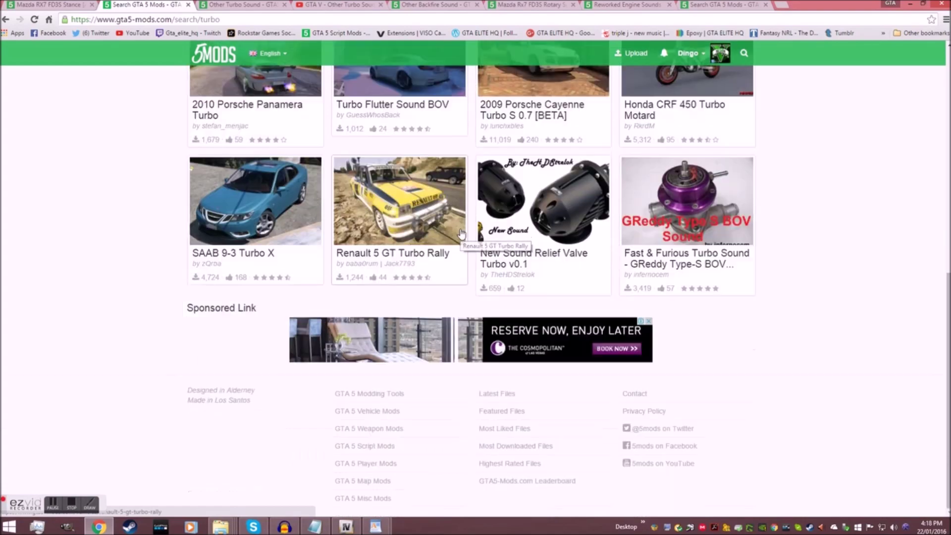
{"action": "left_click", "coordinate": [234, 6]}
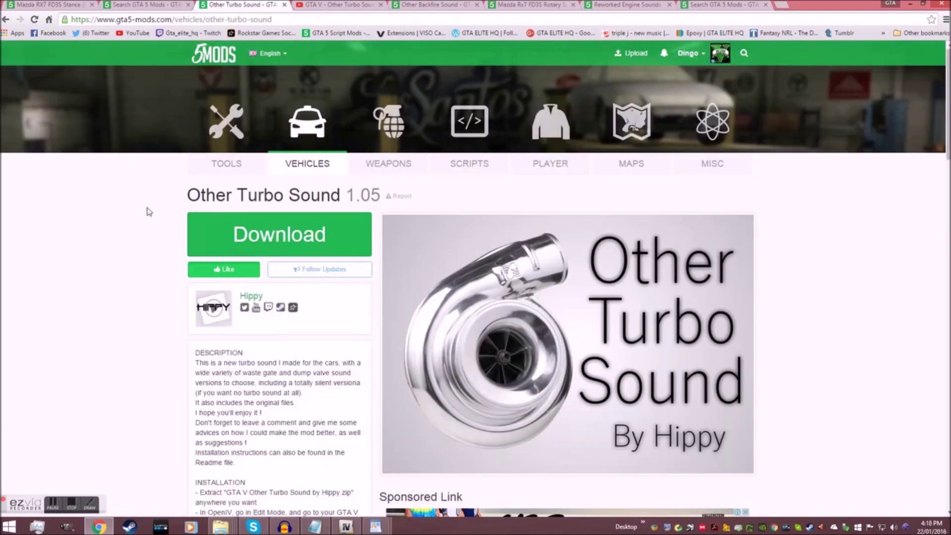
{"action": "scroll", "coordinate": [149, 214], "scroll_direction": "down", "scroll_amount": 3}
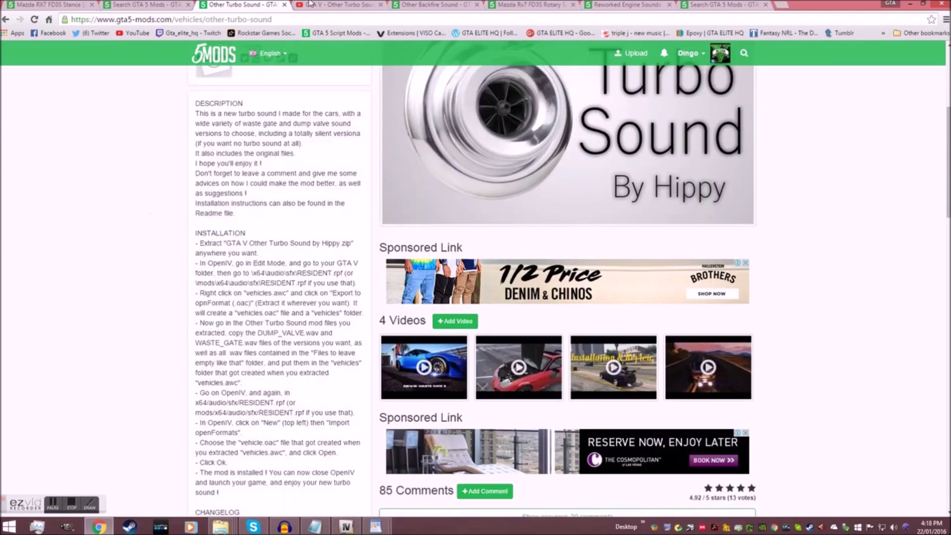
{"action": "left_click", "coordinate": [319, 6]}
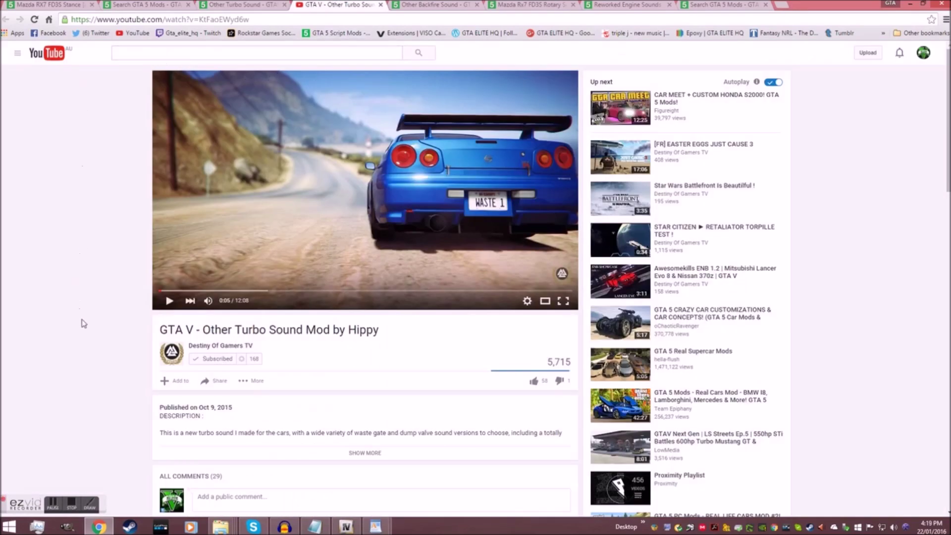
{"action": "left_click", "coordinate": [437, 5]}
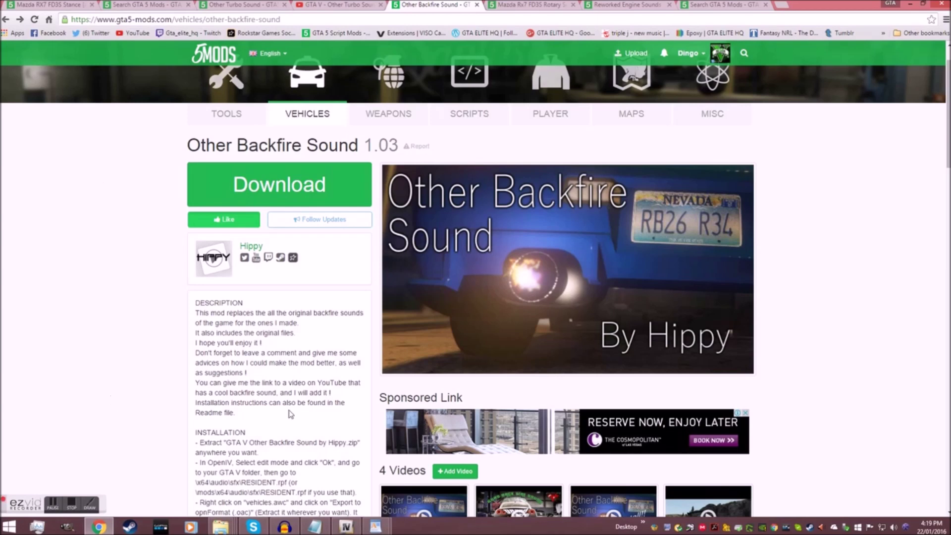
Step: Browse the Mazda Rx7 FD3S Rotary Sound and Reworked Engine Sounds pages, then the engine sounds results
{"action": "left_click", "coordinate": [532, 6]}
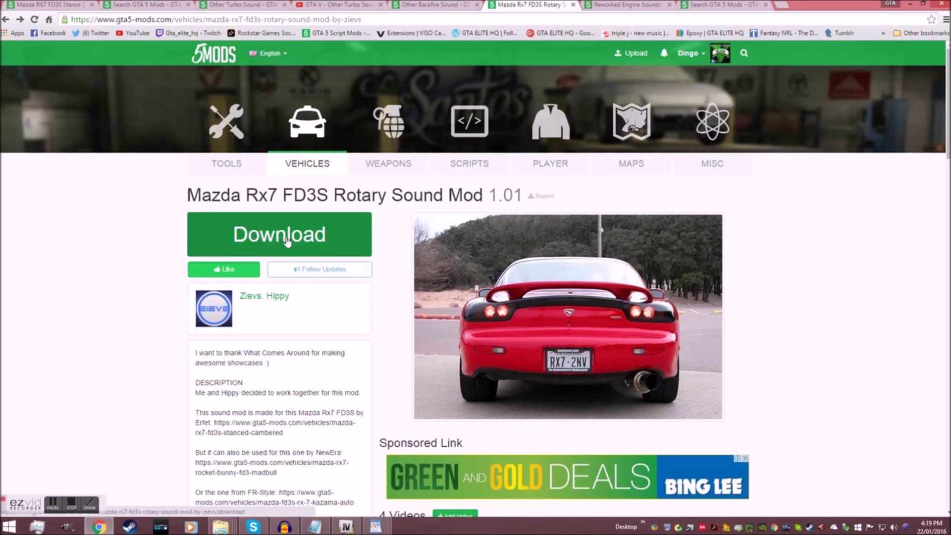
{"action": "left_click", "coordinate": [630, 8]}
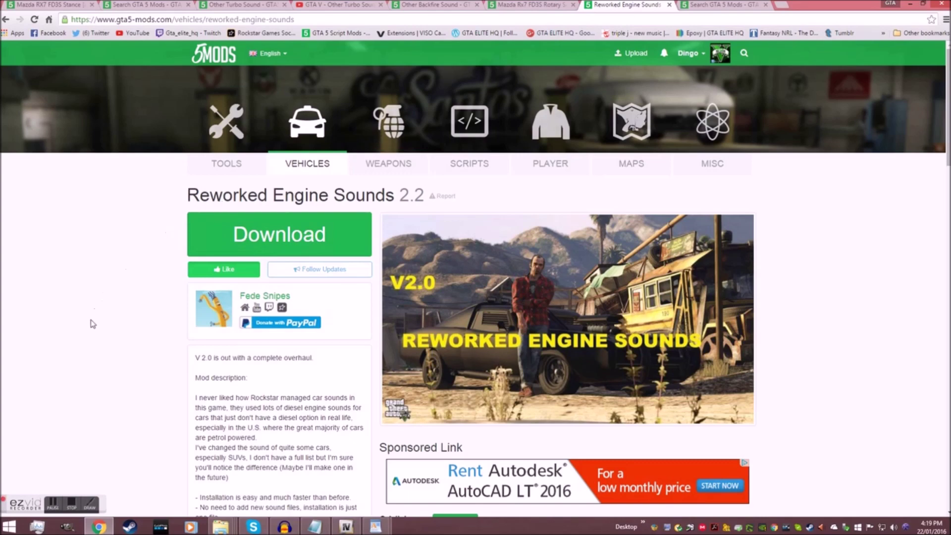
{"action": "scroll", "coordinate": [101, 313], "scroll_direction": "down", "scroll_amount": 1}
{"action": "scroll", "coordinate": [101, 313], "scroll_direction": "down", "scroll_amount": 1}
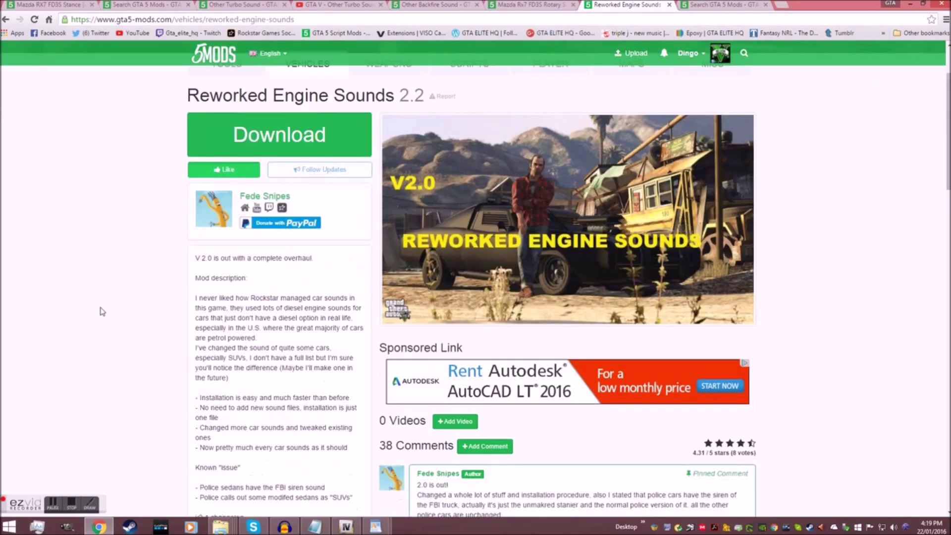
{"action": "scroll", "coordinate": [102, 313], "scroll_direction": "down", "scroll_amount": 1}
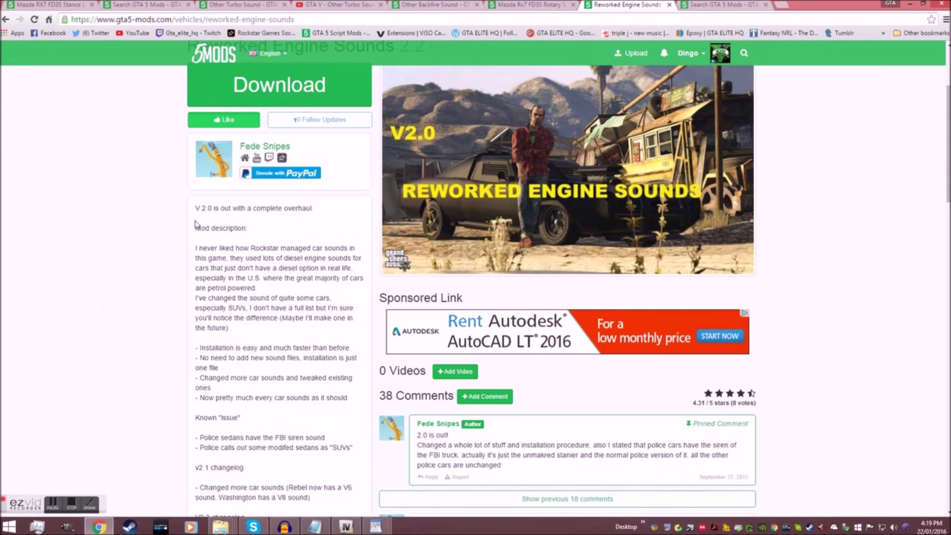
{"action": "left_click", "coordinate": [707, 7]}
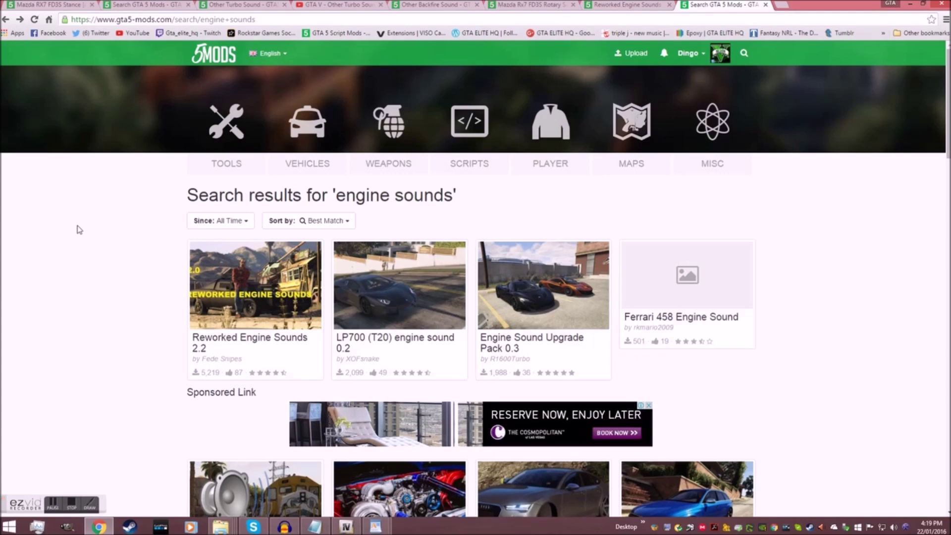
{"action": "scroll", "coordinate": [78, 230], "scroll_direction": "down", "scroll_amount": 1}
{"action": "scroll", "coordinate": [79, 231], "scroll_direction": "down", "scroll_amount": 1}
{"action": "scroll", "coordinate": [79, 234], "scroll_direction": "down", "scroll_amount": 1}
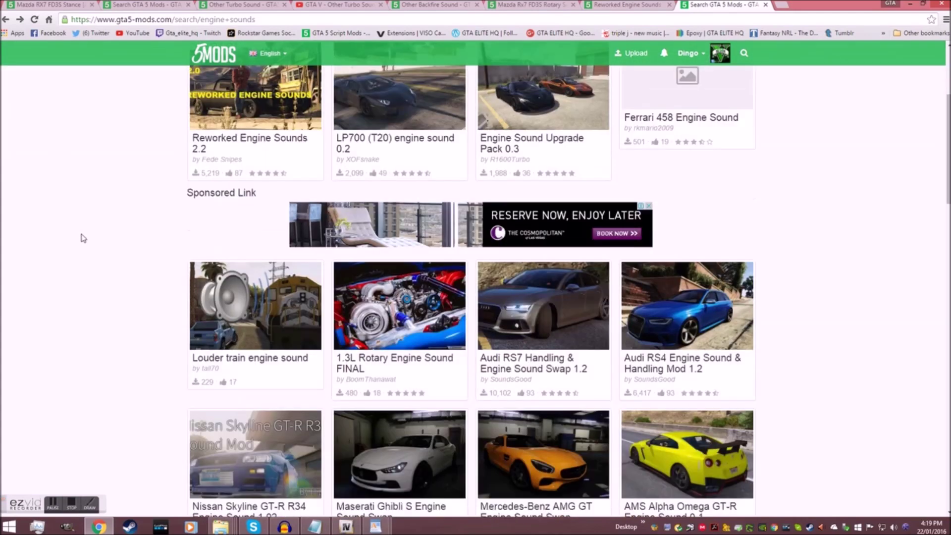
{"action": "scroll", "coordinate": [83, 239], "scroll_direction": "down", "scroll_amount": 1}
{"action": "scroll", "coordinate": [82, 238], "scroll_direction": "down", "scroll_amount": 1}
{"action": "scroll", "coordinate": [83, 239], "scroll_direction": "down", "scroll_amount": 1}
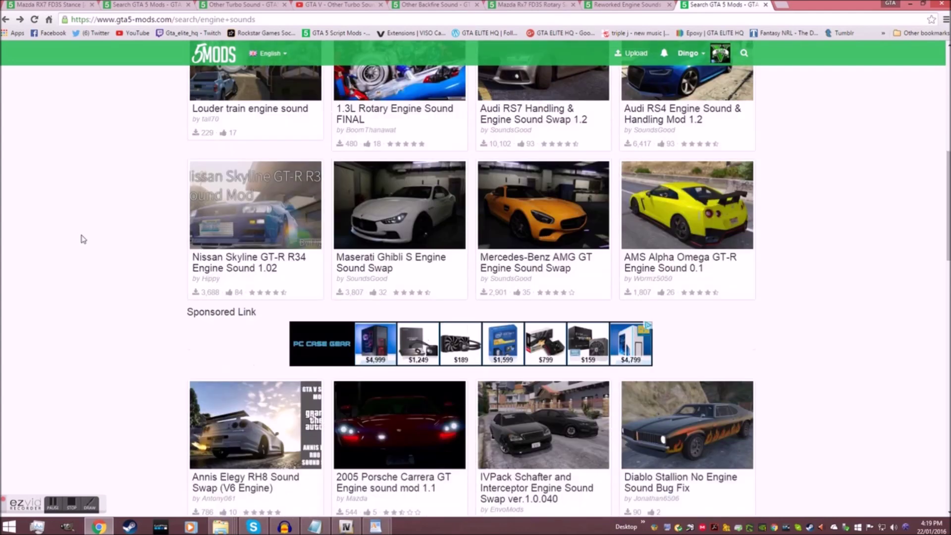
{"action": "scroll", "coordinate": [83, 238], "scroll_direction": "down", "scroll_amount": 2}
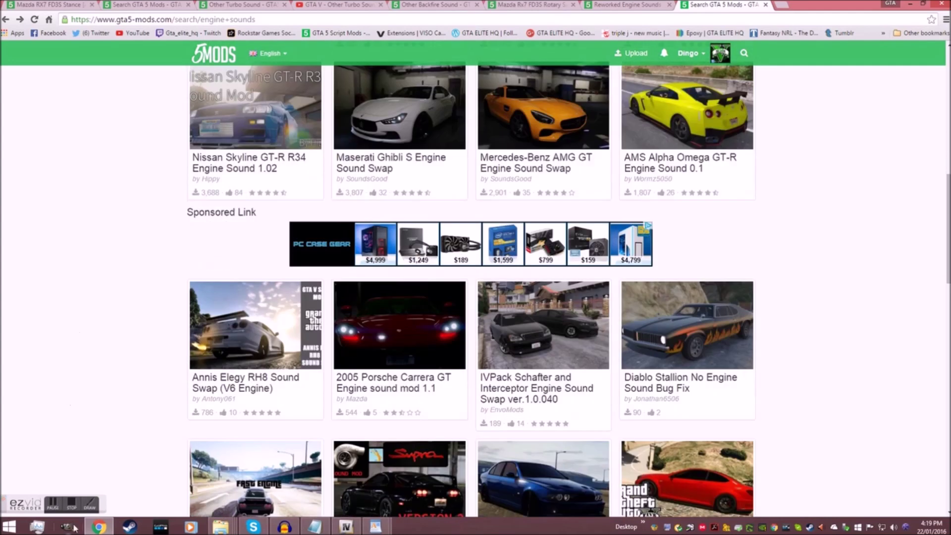
{"action": "left_click", "coordinate": [74, 506]}
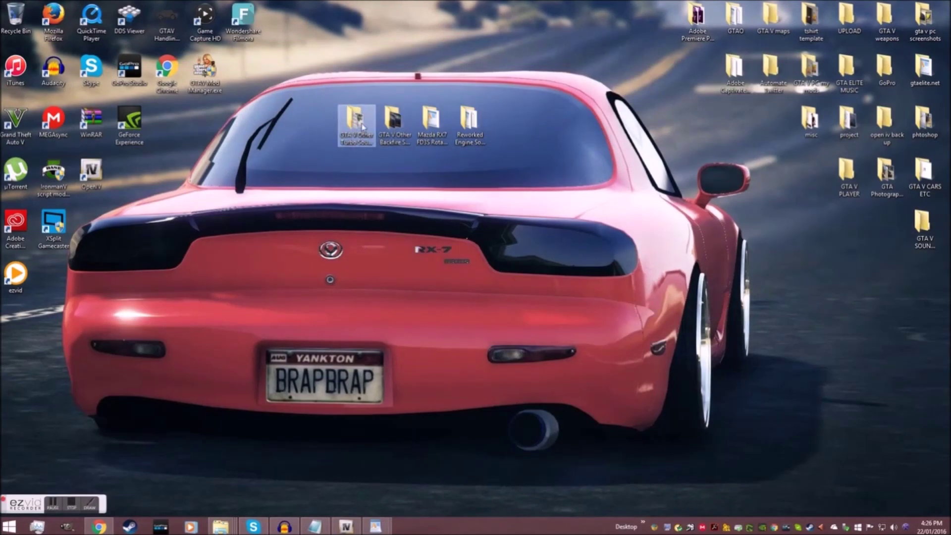
Step: Open the Other Turbo Sound by Hippy folder and its Readme.txt, then bring up OpenIV
{"action": "double_click", "coordinate": [358, 122]}
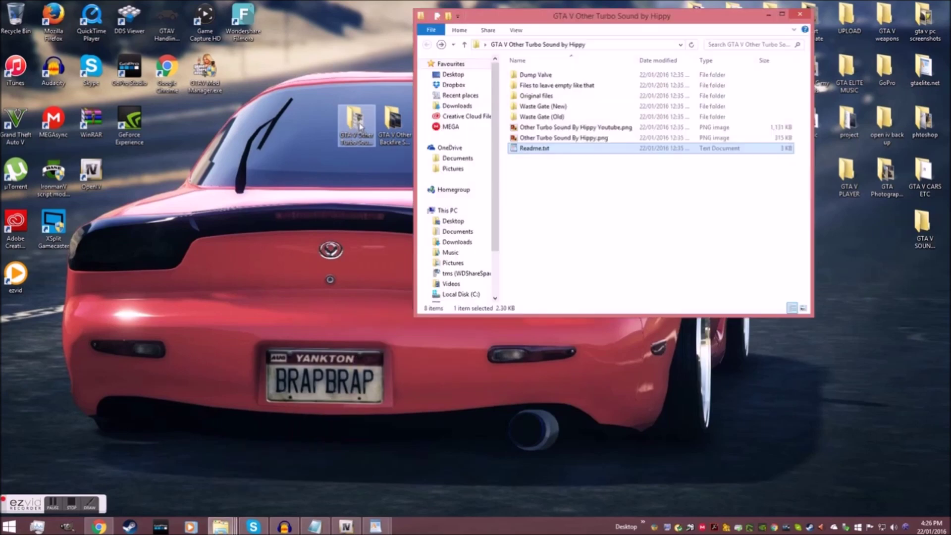
{"action": "left_click", "coordinate": [98, 527]}
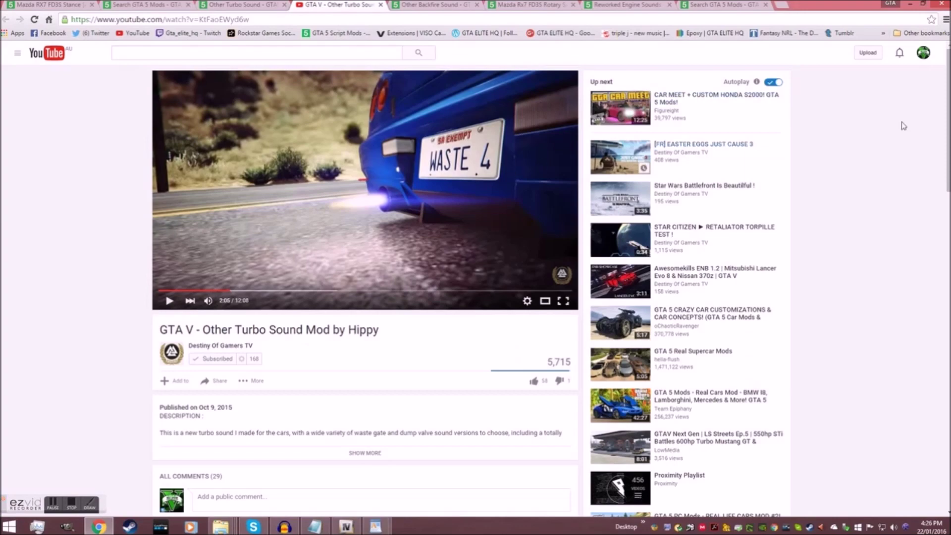
{"action": "left_click", "coordinate": [910, 6]}
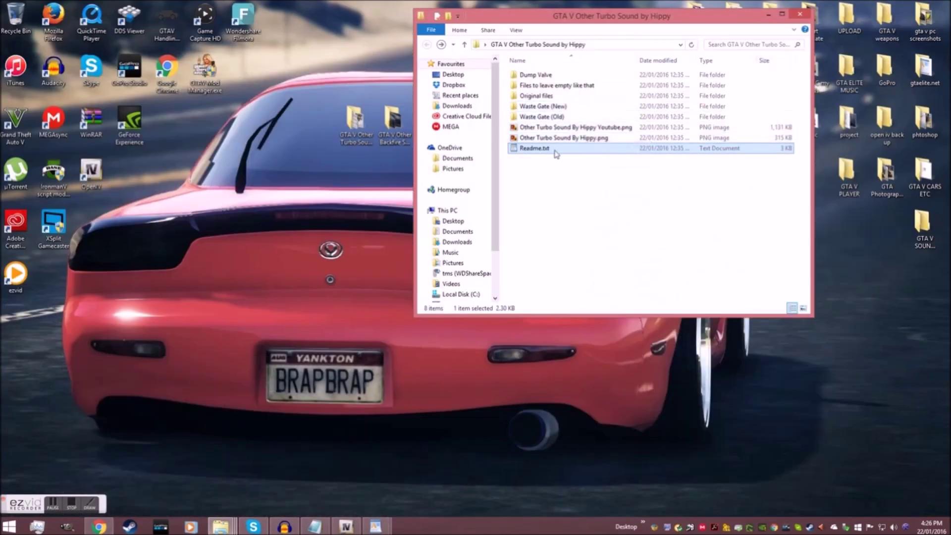
{"action": "double_click", "coordinate": [555, 149]}
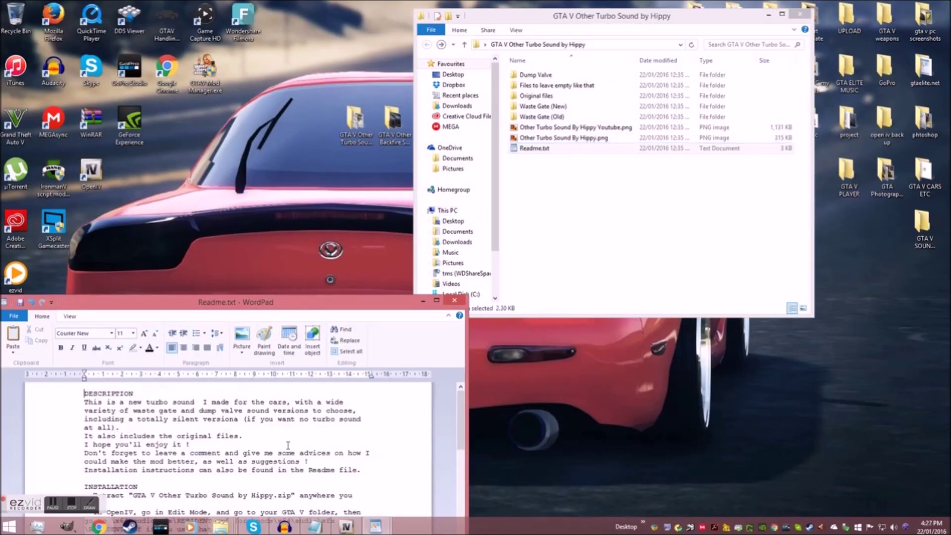
{"action": "scroll", "coordinate": [342, 468], "scroll_direction": "down", "scroll_amount": 2}
{"action": "scroll", "coordinate": [342, 469], "scroll_direction": "down", "scroll_amount": 3}
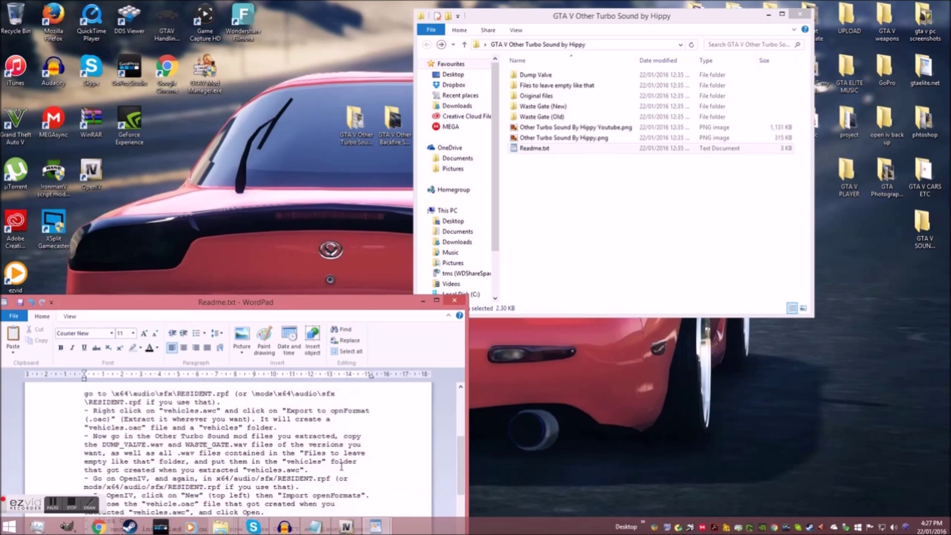
{"action": "left_click", "coordinate": [357, 528]}
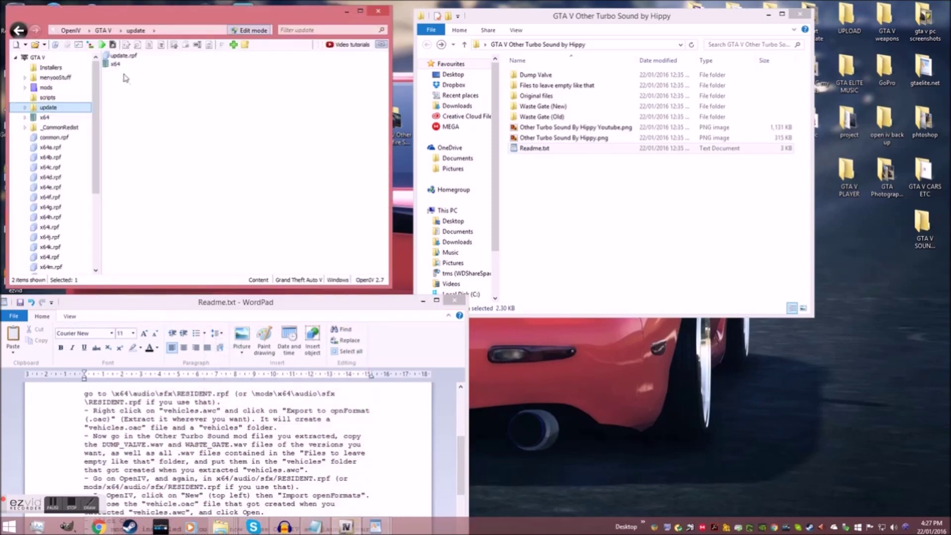
Step: Show x64/audio/sfx RESIDENT.rpf in the mods folder and check the ASI Manager plugins
{"action": "left_click", "coordinate": [40, 117]}
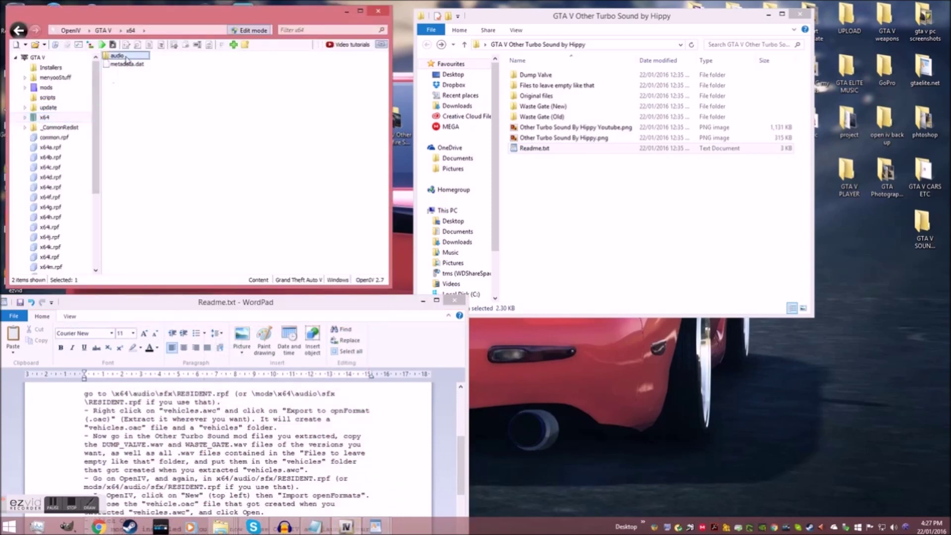
{"action": "double_click", "coordinate": [113, 56]}
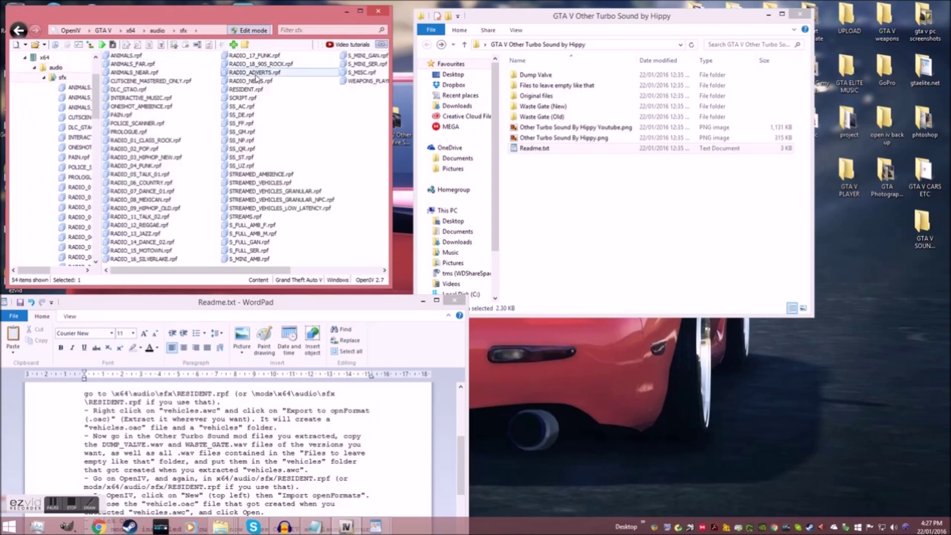
{"action": "right_click", "coordinate": [231, 92]}
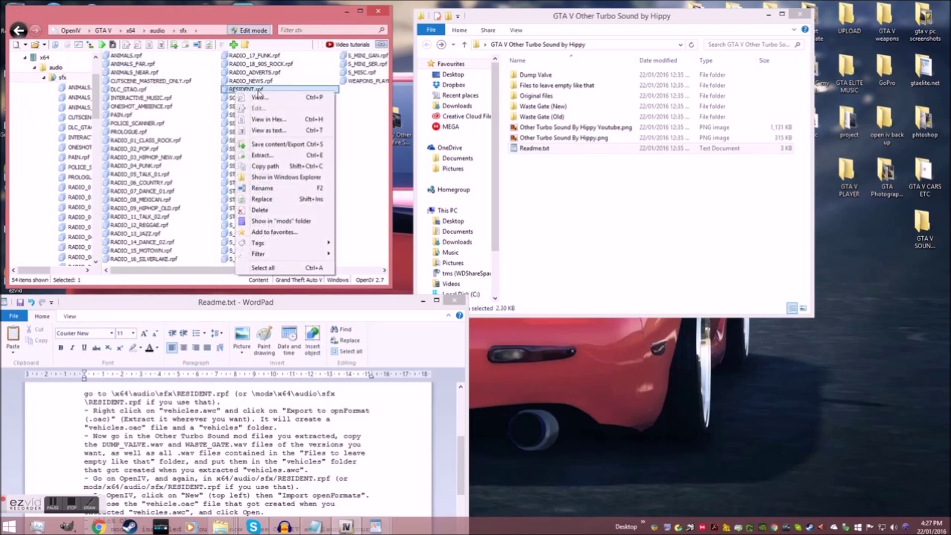
{"action": "left_click", "coordinate": [265, 221]}
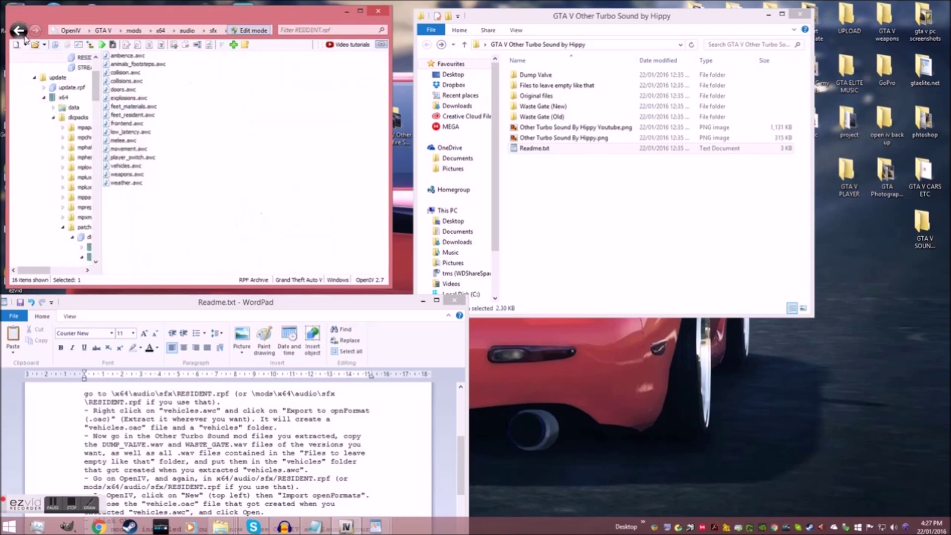
{"action": "left_click_drag", "start_coordinate": [95, 95], "coordinate": [95, 71]}
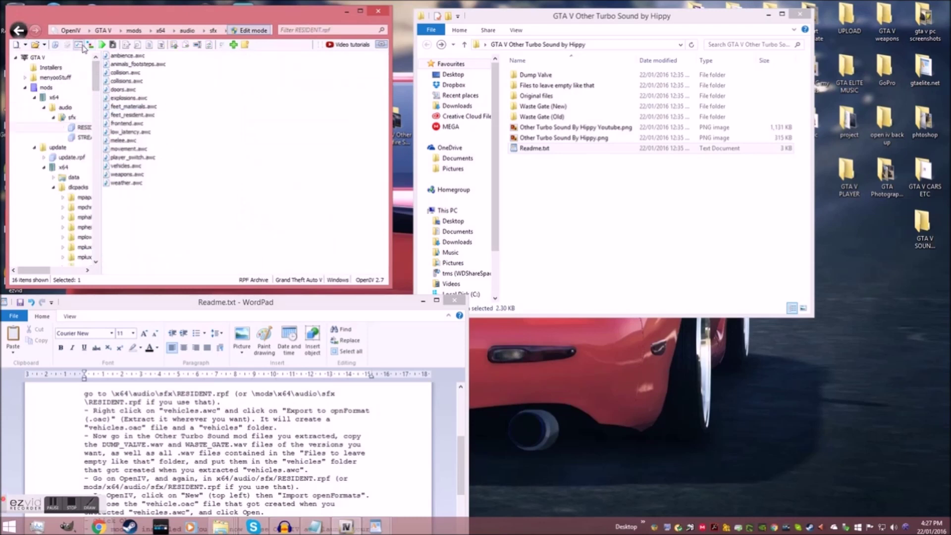
{"action": "left_click", "coordinate": [80, 48]}
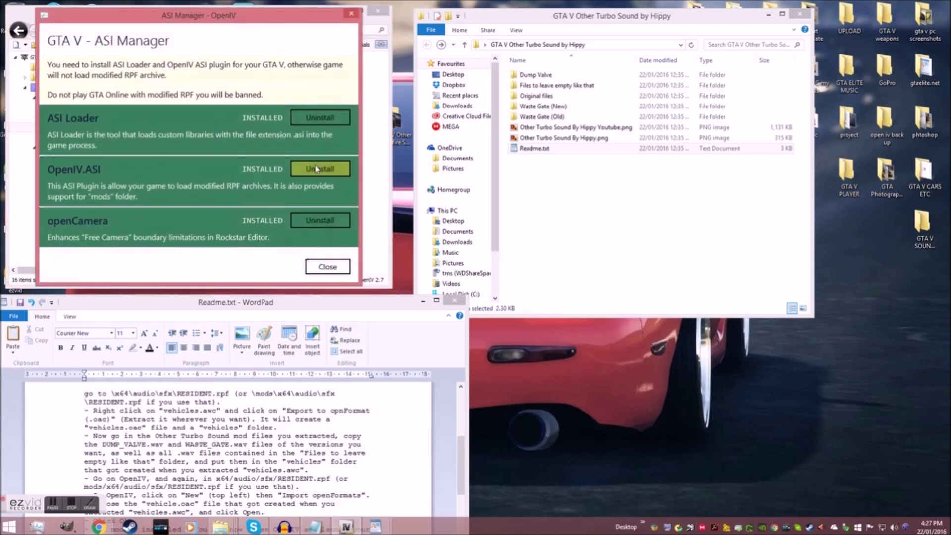
{"action": "left_click", "coordinate": [328, 266]}
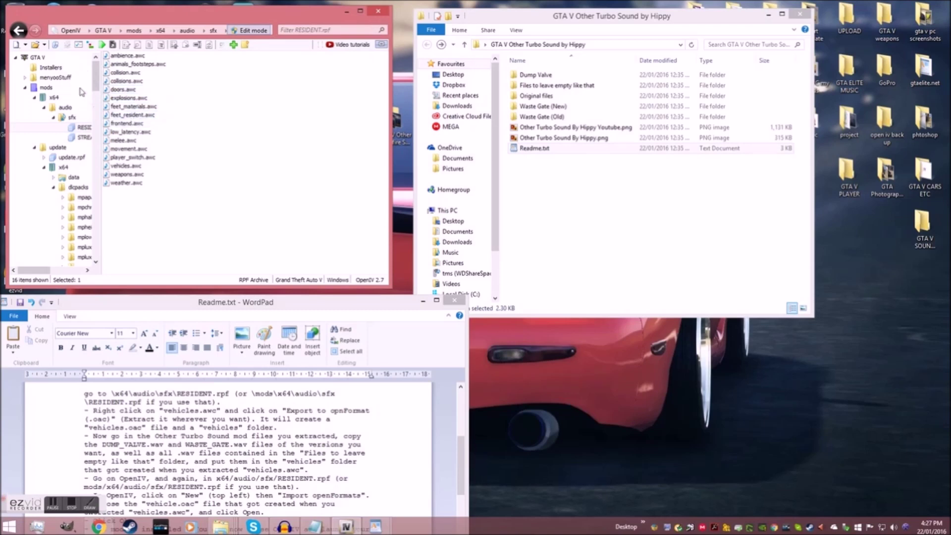
{"action": "left_click", "coordinate": [47, 88]}
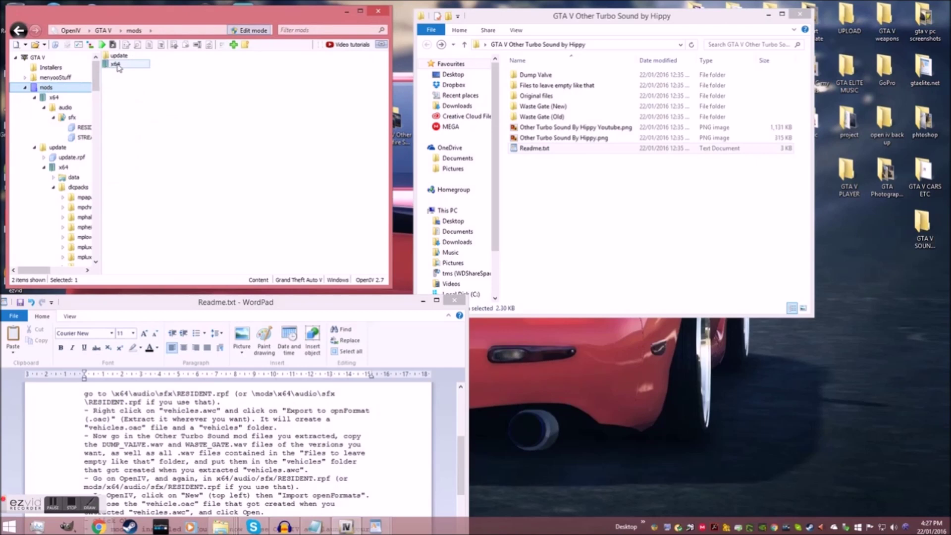
Step: Open mods > x64 > audio > sfx > RESIDENT.rpf in OpenIV
{"action": "double_click", "coordinate": [116, 65]}
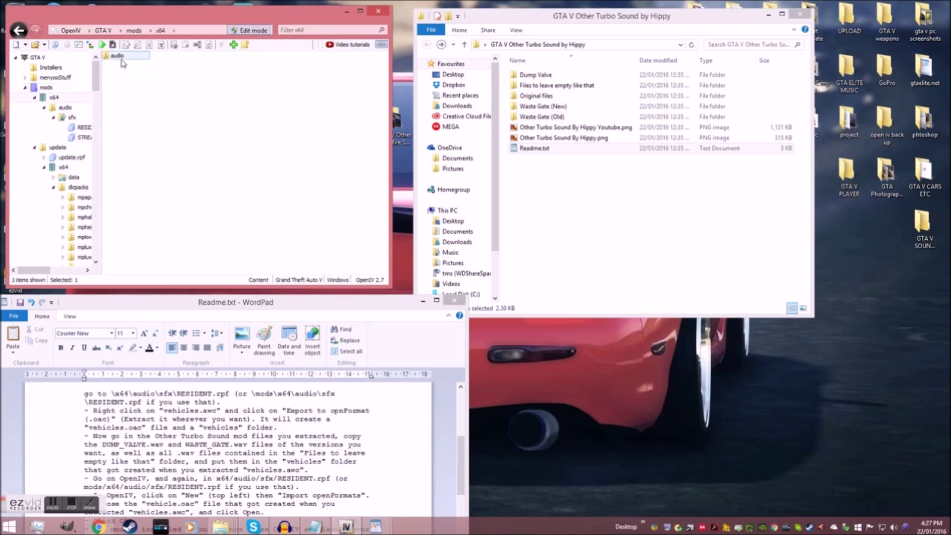
{"action": "left_click", "coordinate": [46, 88]}
{"action": "double_click", "coordinate": [119, 65]}
{"action": "double_click", "coordinate": [119, 58]}
{"action": "double_click", "coordinate": [117, 57]}
{"action": "double_click", "coordinate": [132, 56]}
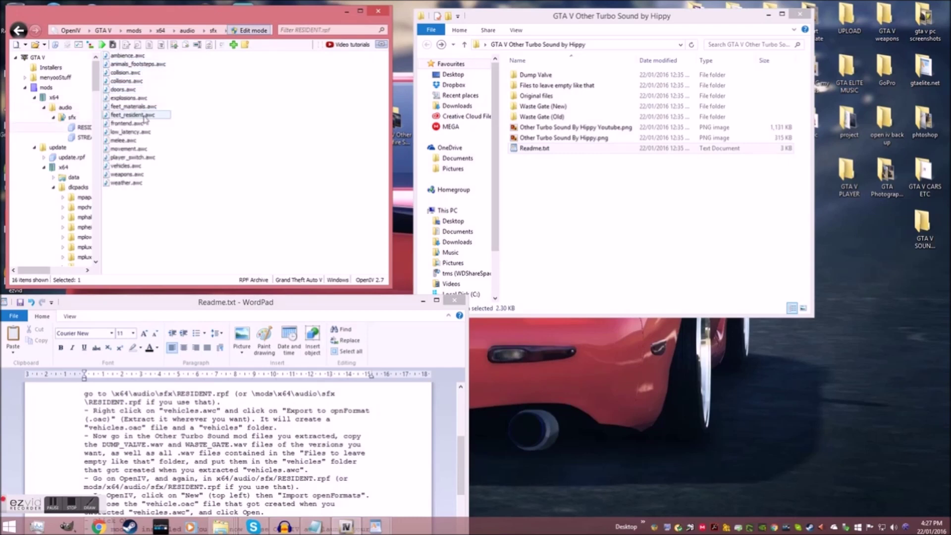
Step: Export vehicles.awc as openFormats (.oac) to the Desktop
{"action": "right_click", "coordinate": [136, 169]}
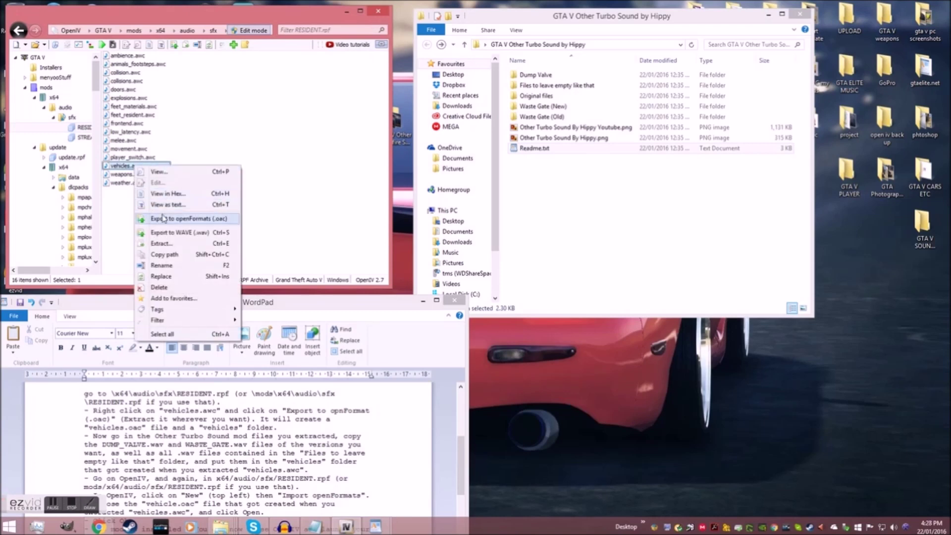
{"action": "left_click", "coordinate": [162, 218]}
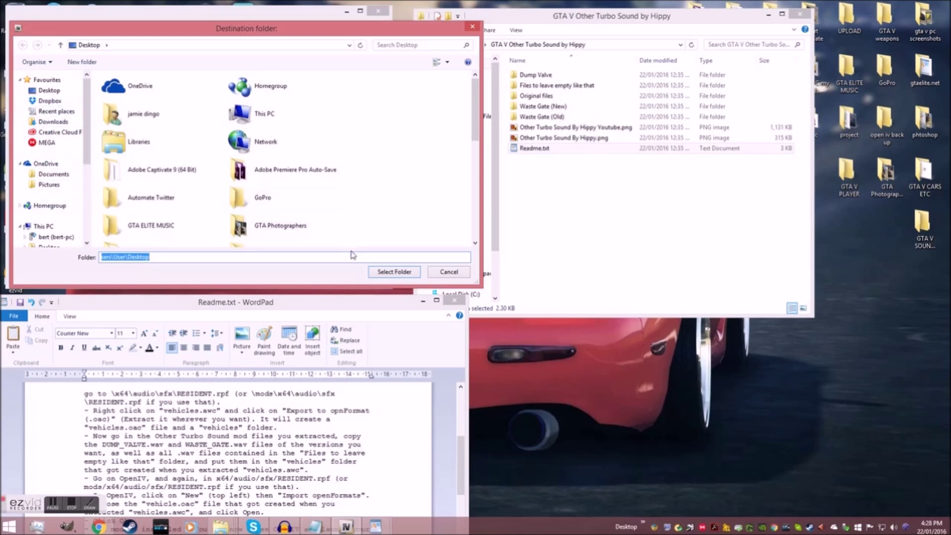
{"action": "left_click", "coordinate": [394, 272]}
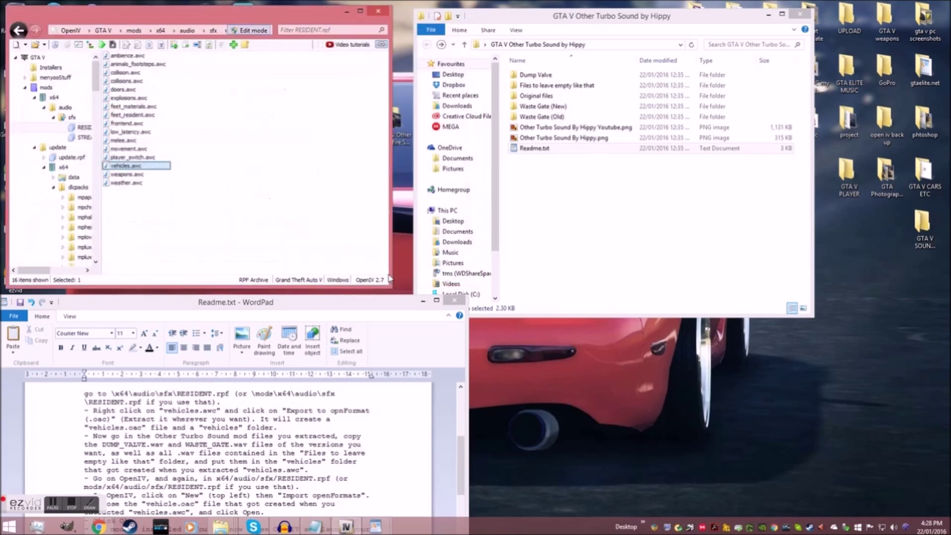
{"action": "left_click", "coordinate": [423, 301]}
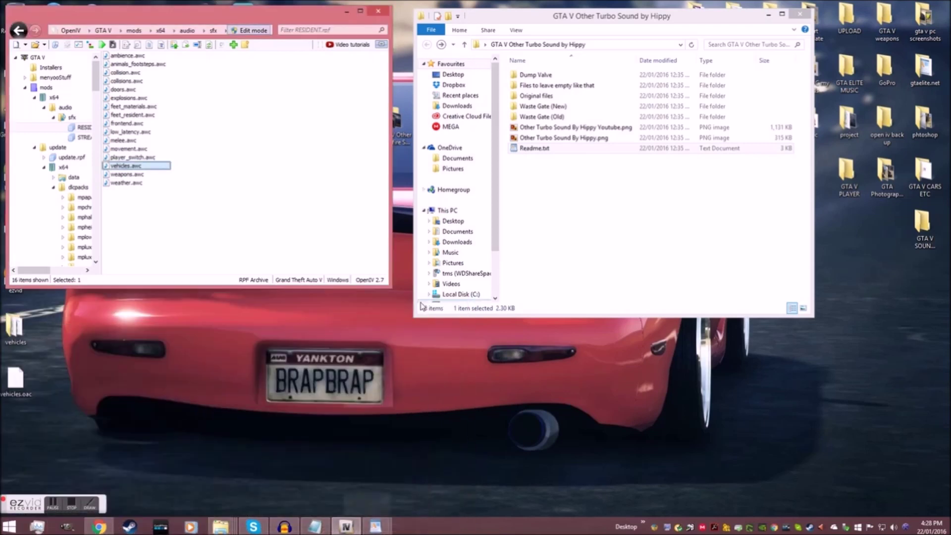
{"action": "left_click", "coordinate": [345, 11]}
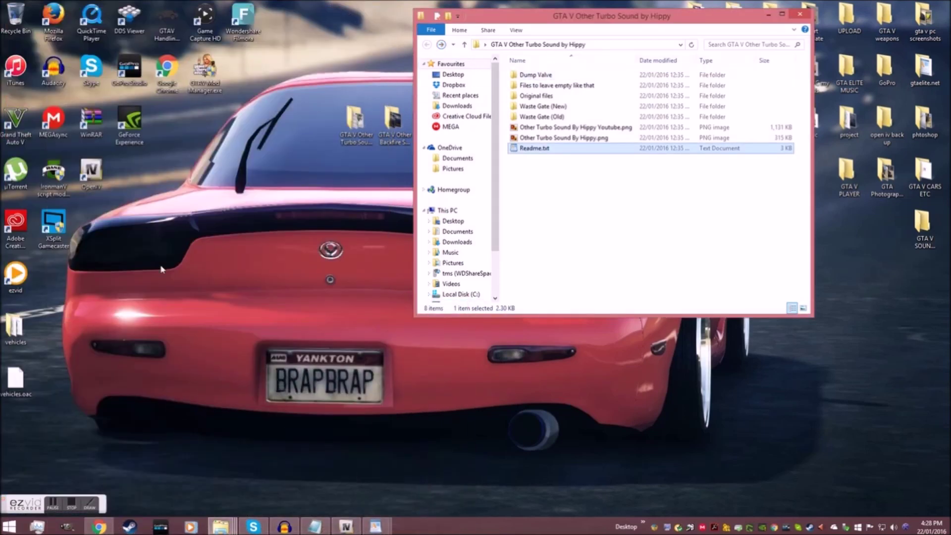
Step: Open the vehicles folder and move in Dump Valve Version 2 DUMP_VALVE.wav, replacing the original
{"action": "double_click", "coordinate": [15, 327]}
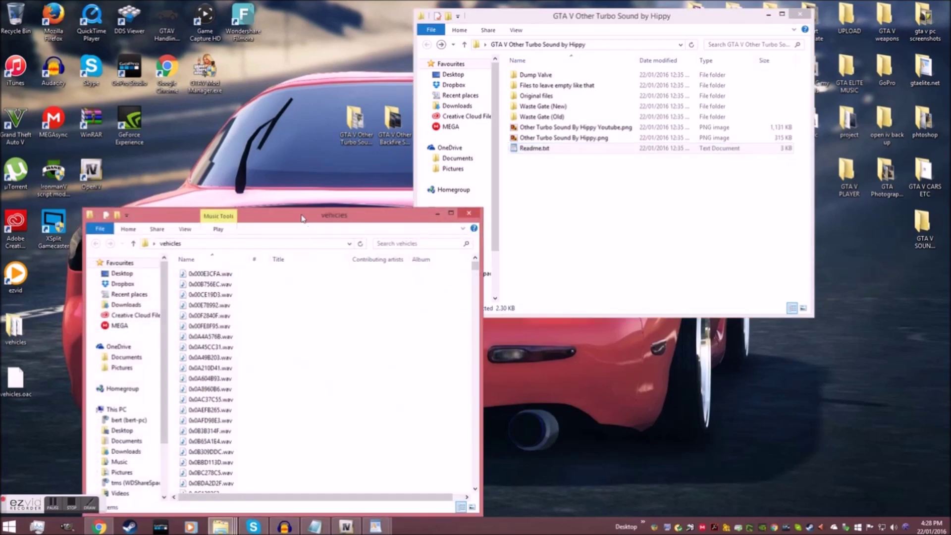
{"action": "mouse_move", "coordinate": [302, 218]}
{"action": "left_mouse_down"}
{"action": "mouse_move", "coordinate": [229, 94]}
{"action": "mouse_move", "coordinate": [232, 37]}
{"action": "left_mouse_up"}
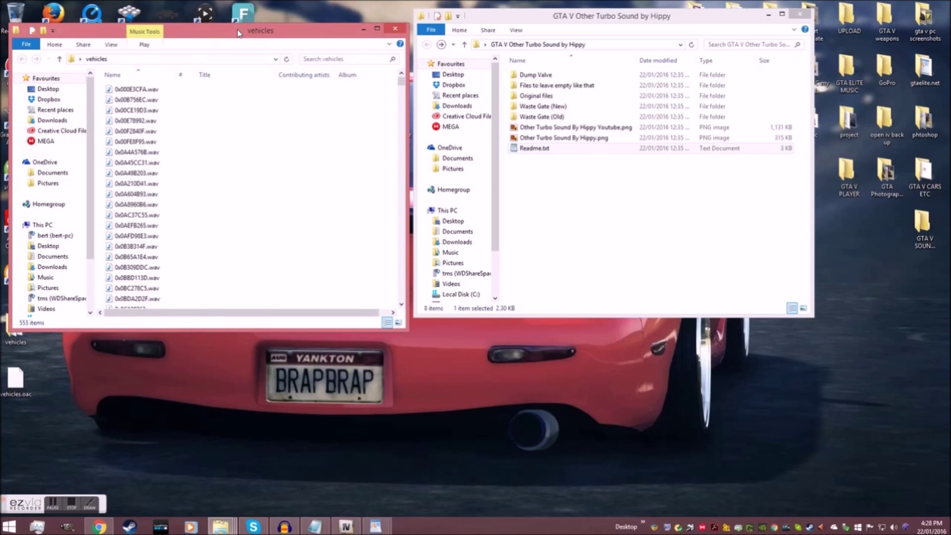
{"action": "left_click_drag", "start_coordinate": [238, 33], "coordinate": [238, 23]}
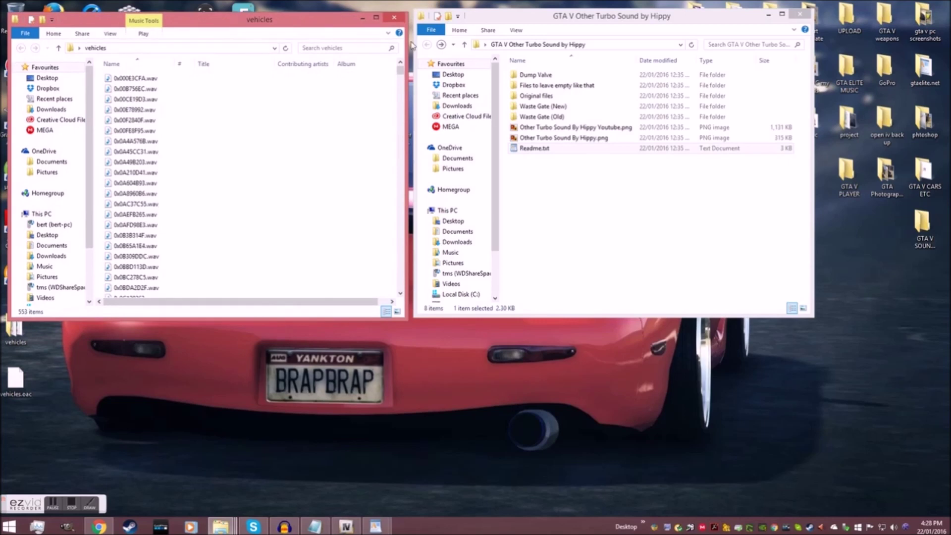
{"action": "double_click", "coordinate": [535, 77]}
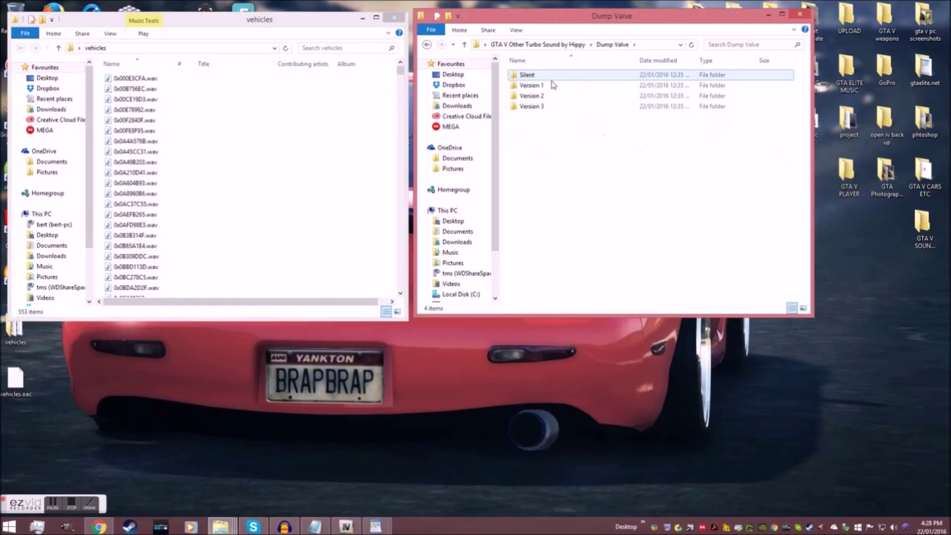
{"action": "double_click", "coordinate": [532, 96]}
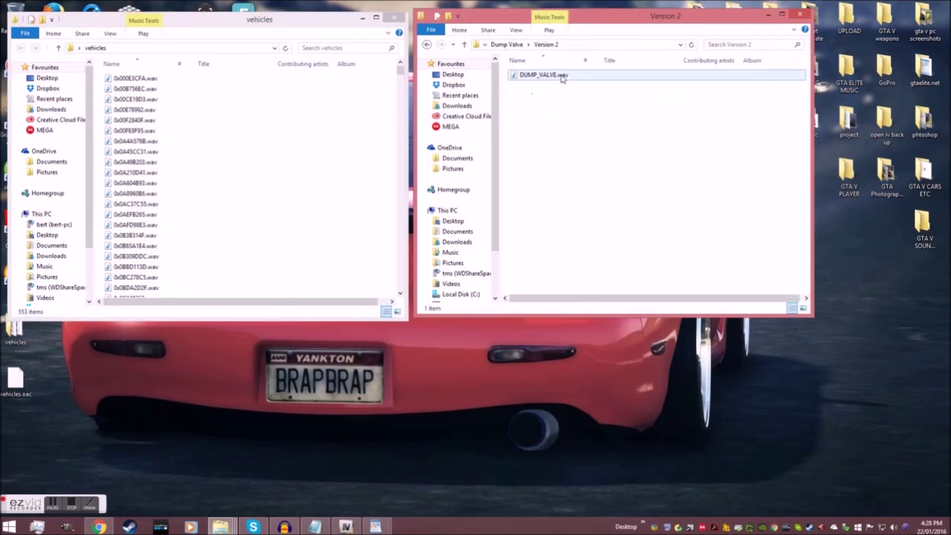
{"action": "left_click_drag", "start_coordinate": [558, 77], "coordinate": [276, 150]}
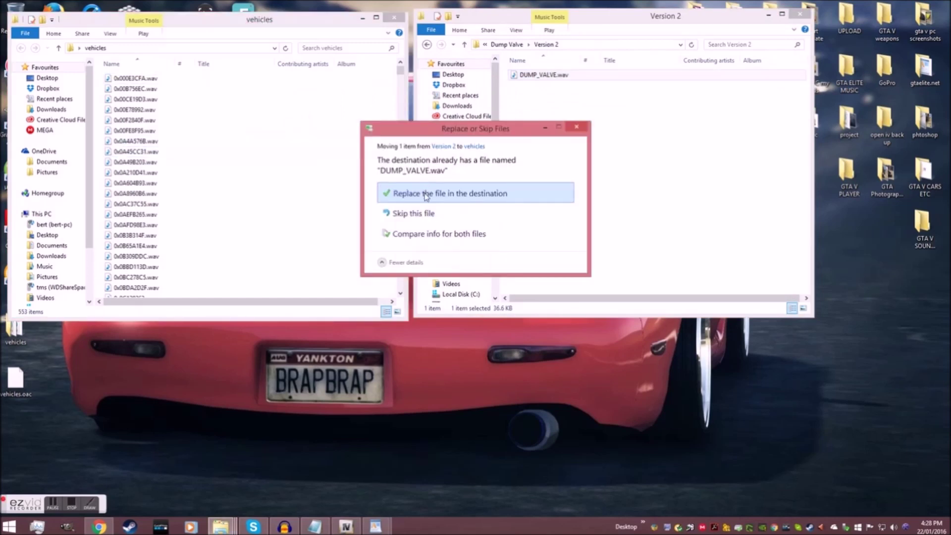
{"action": "left_click", "coordinate": [425, 193]}
Step: Move the fifteen 'Files to leave empty like that' WAVs into vehicles, replacing originals
{"action": "left_click", "coordinate": [426, 45]}
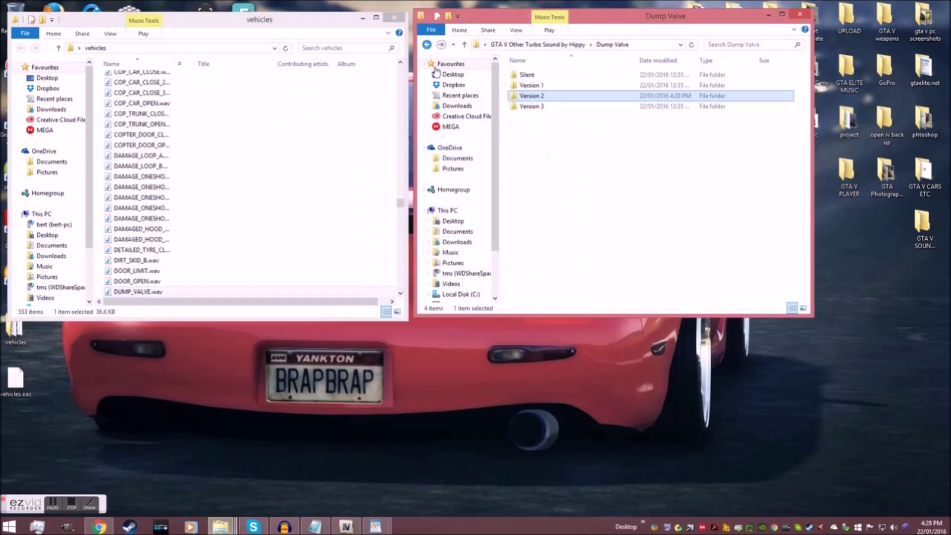
{"action": "left_click", "coordinate": [426, 44]}
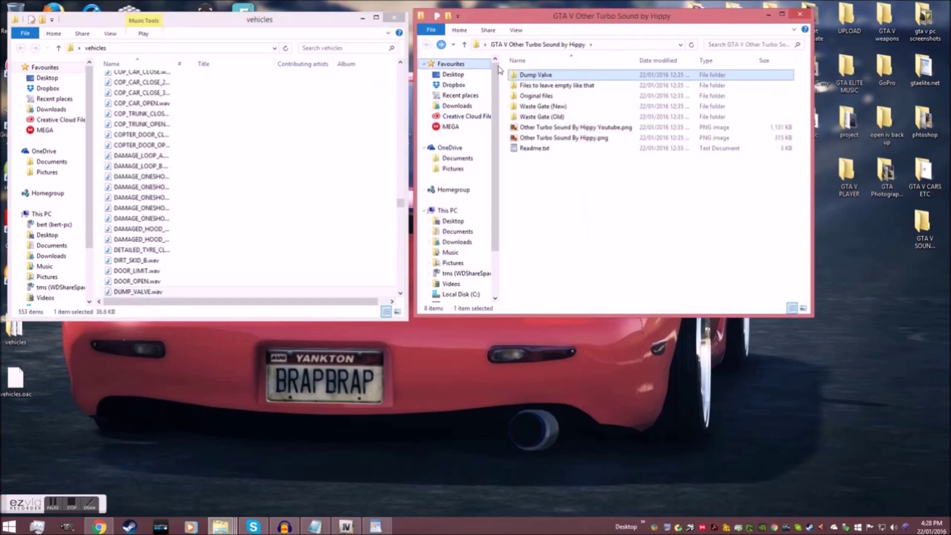
{"action": "double_click", "coordinate": [559, 93]}
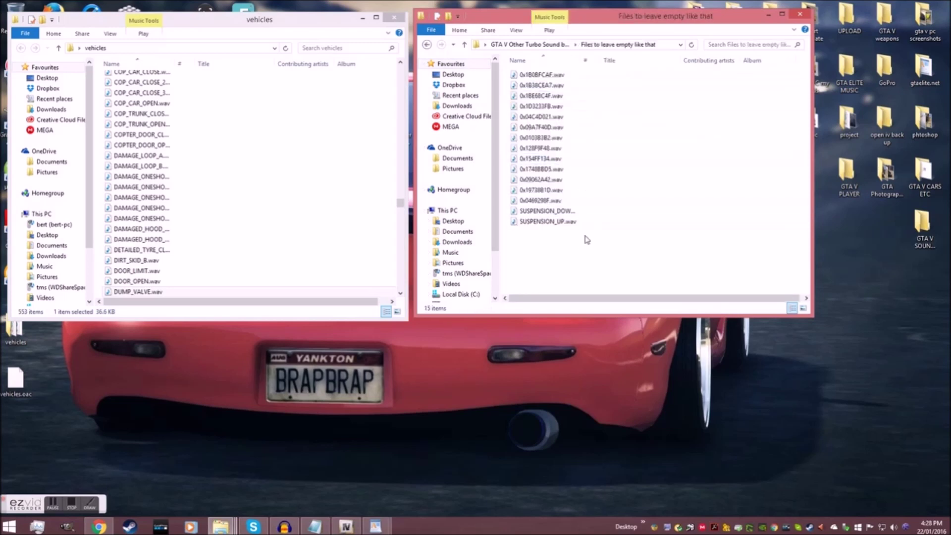
{"action": "mouse_move", "coordinate": [586, 238]}
{"action": "left_mouse_down"}
{"action": "mouse_move", "coordinate": [551, 86]}
{"action": "mouse_move", "coordinate": [280, 182]}
{"action": "left_mouse_up"}
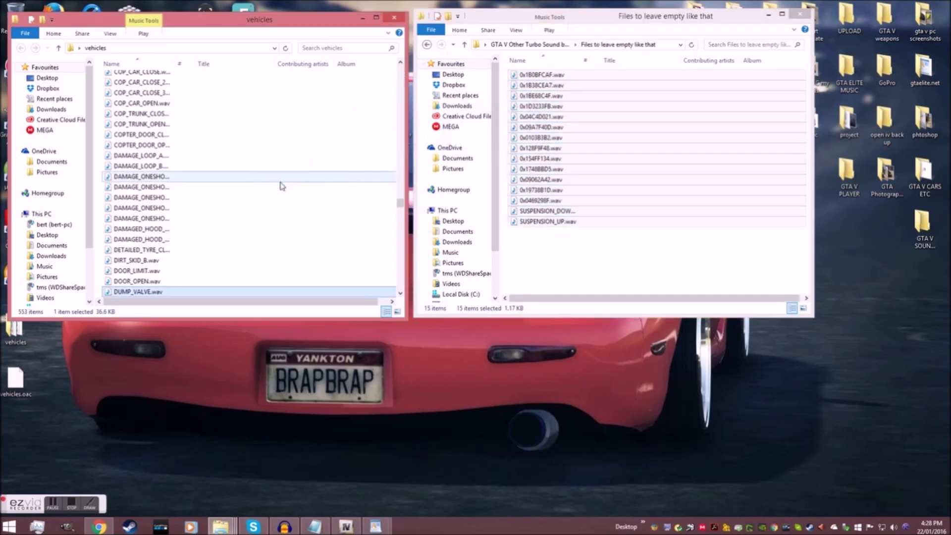
{"action": "left_click", "coordinate": [432, 183]}
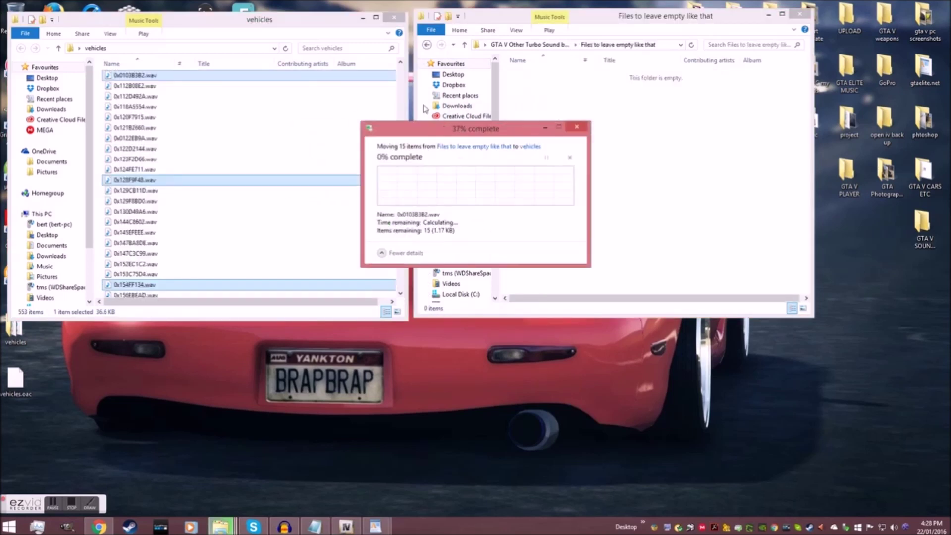
Step: Move Waste Gate (New) Version 4 WASTE_GATE.wav into vehicles, replacing the original
{"action": "left_click", "coordinate": [426, 45]}
{"action": "mouse_move", "coordinate": [537, 97]}
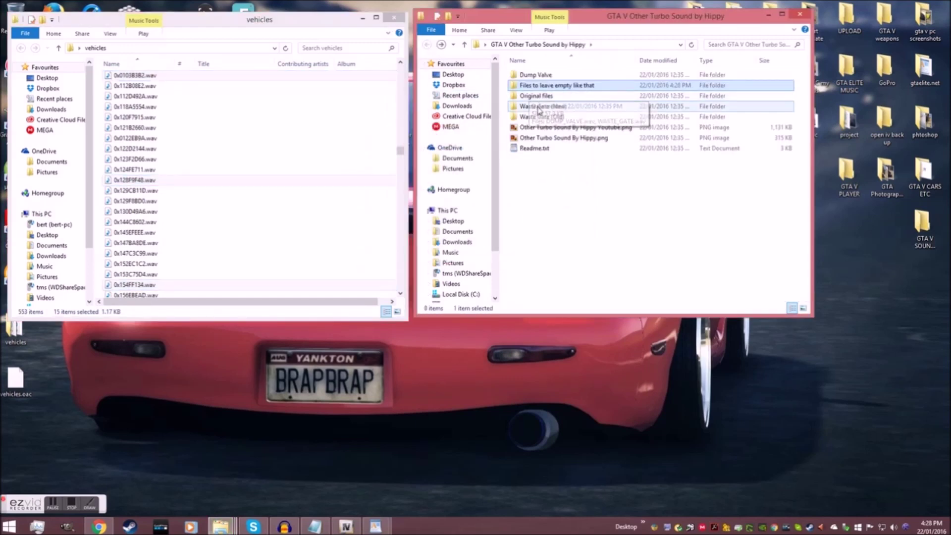
{"action": "left_click_drag", "start_coordinate": [538, 108], "coordinate": [537, 110]}
{"action": "double_click", "coordinate": [531, 108]}
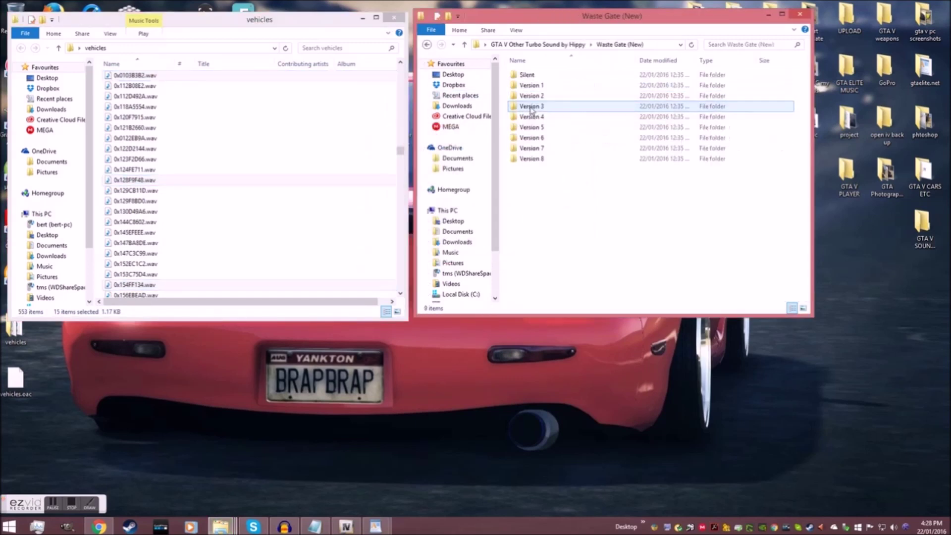
{"action": "left_click", "coordinate": [533, 120]}
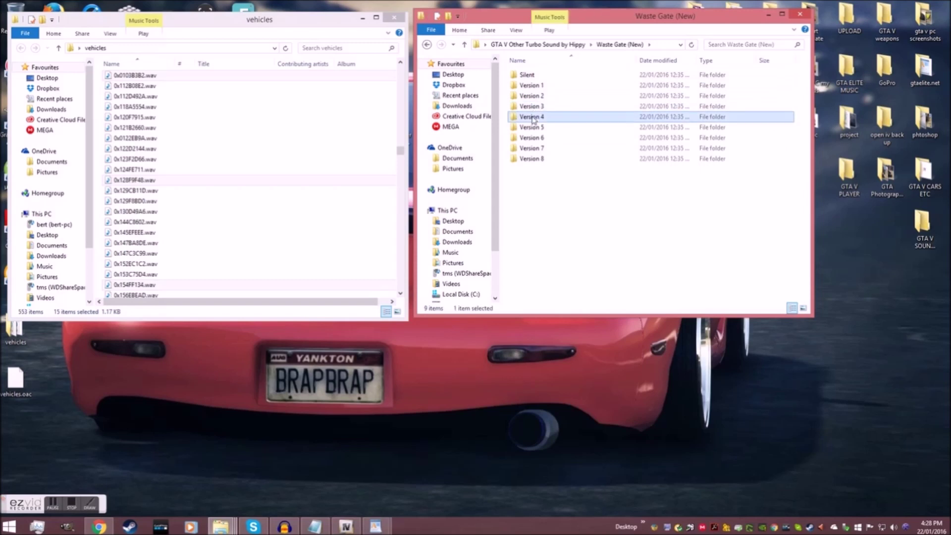
{"action": "double_click", "coordinate": [552, 119]}
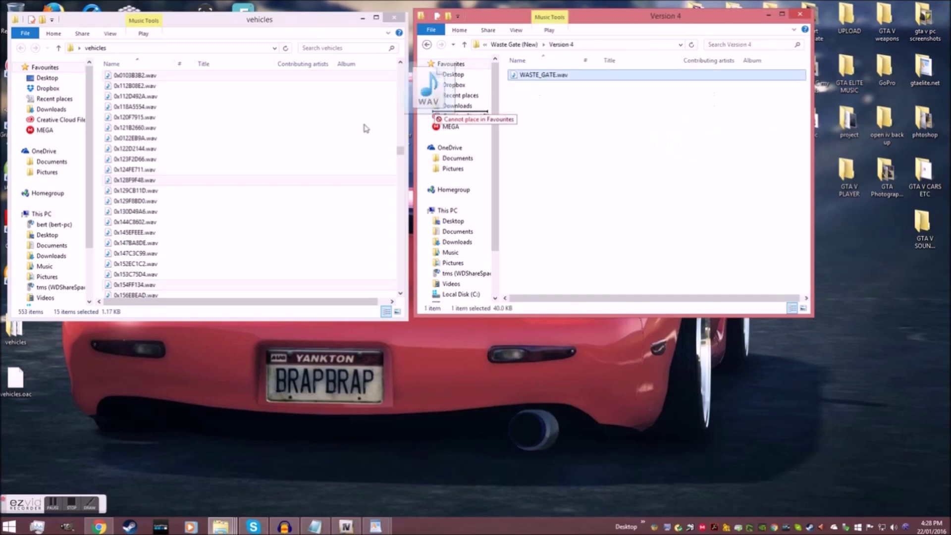
{"action": "left_click_drag", "start_coordinate": [539, 75], "coordinate": [279, 158]}
{"action": "left_click", "coordinate": [461, 193]}
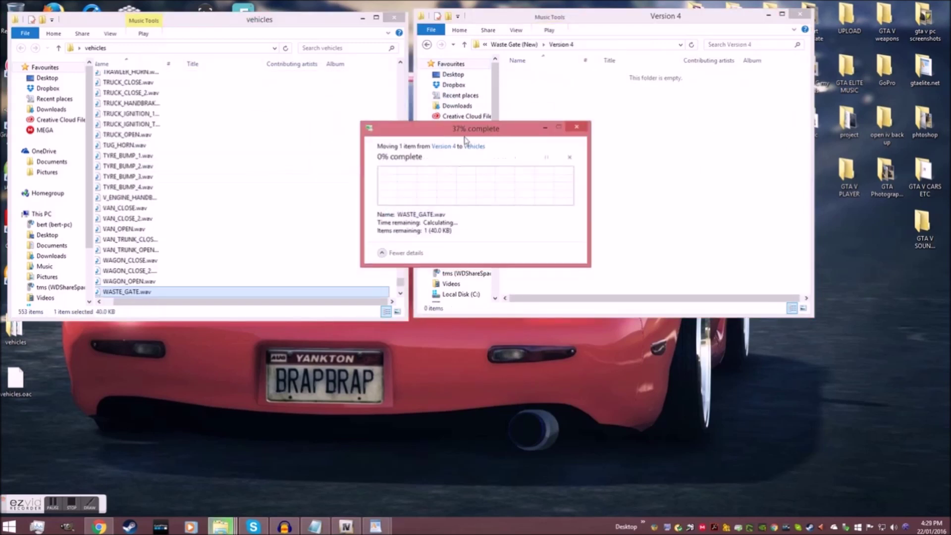
{"action": "left_click", "coordinate": [427, 45]}
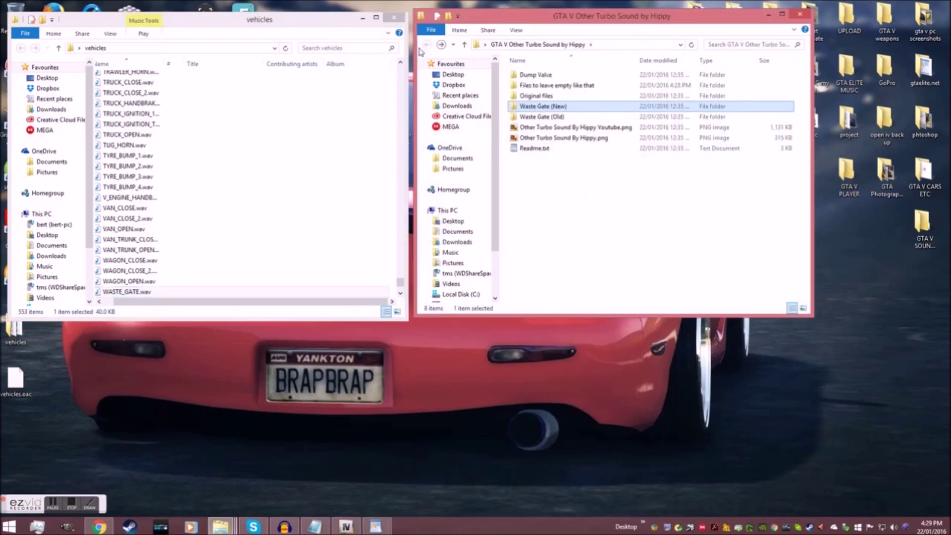
{"action": "left_click", "coordinate": [361, 18]}
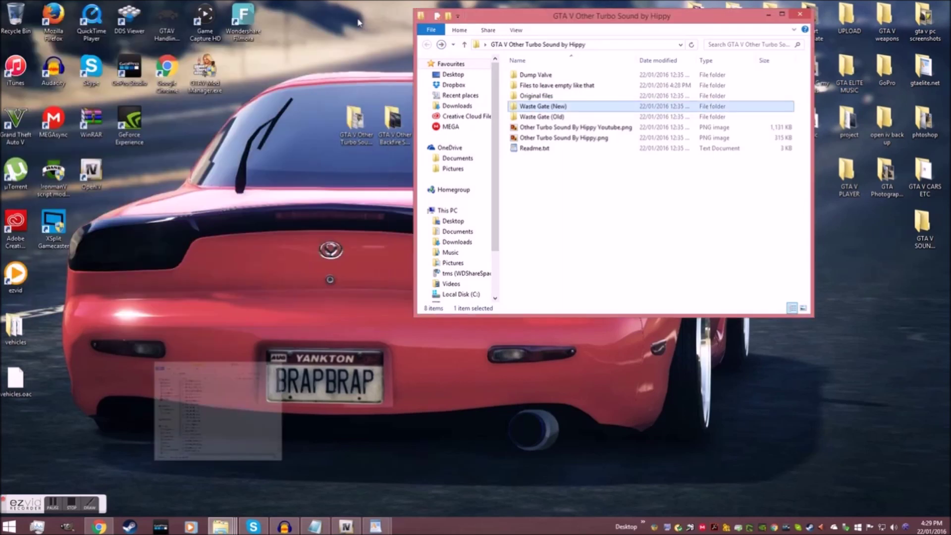
Step: Open the backfire mod's 'Files to leave empty like that' folder alongside the vehicles folder
{"action": "left_click", "coordinate": [768, 15]}
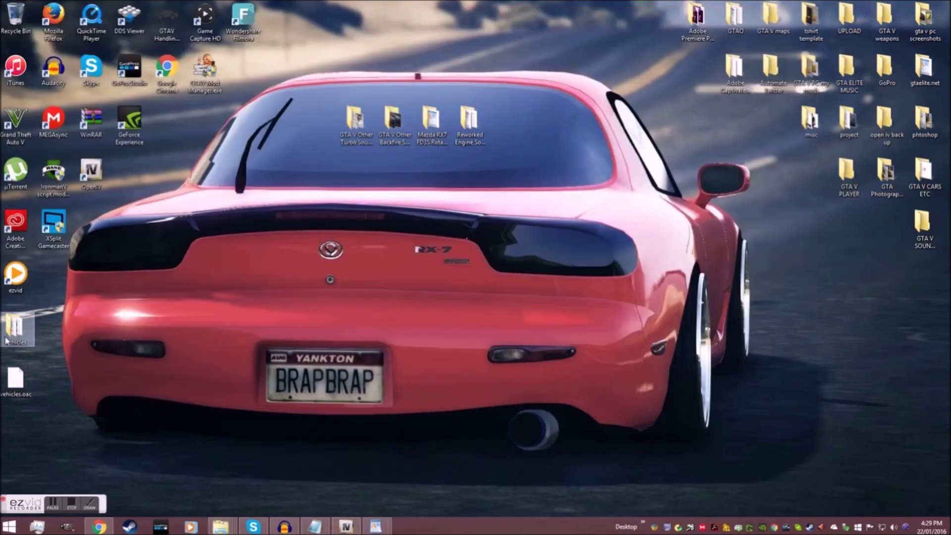
{"action": "left_click", "coordinate": [344, 526]}
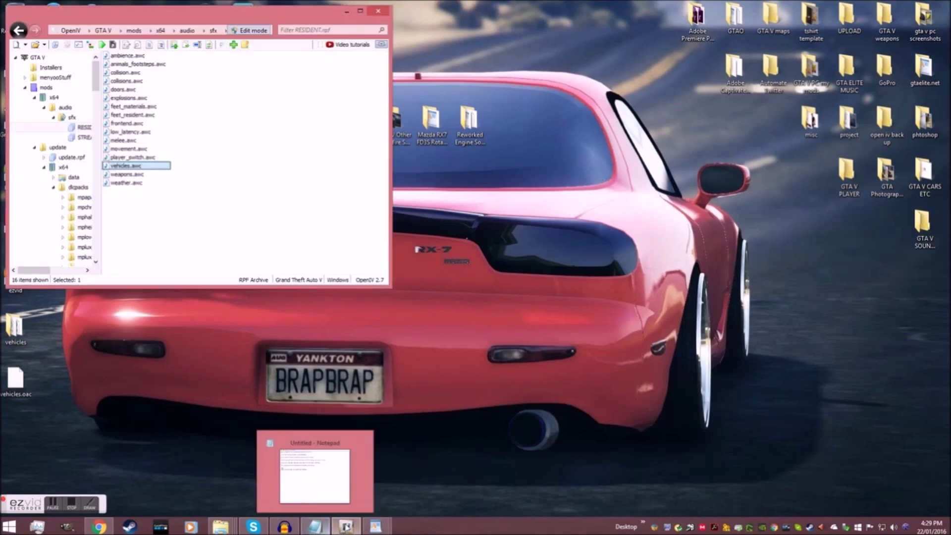
{"action": "left_click", "coordinate": [343, 527]}
{"action": "double_click", "coordinate": [394, 121]}
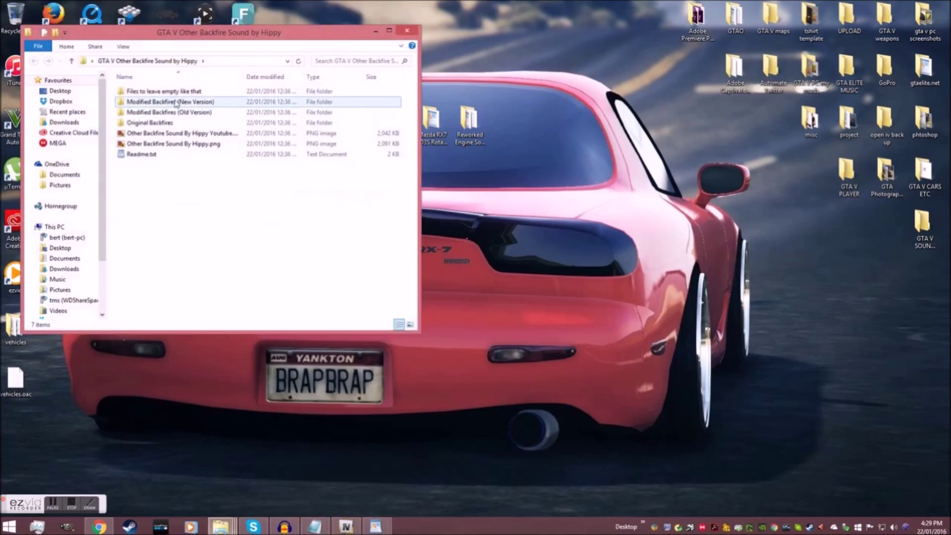
{"action": "left_click_drag", "start_coordinate": [163, 36], "coordinate": [583, 31]}
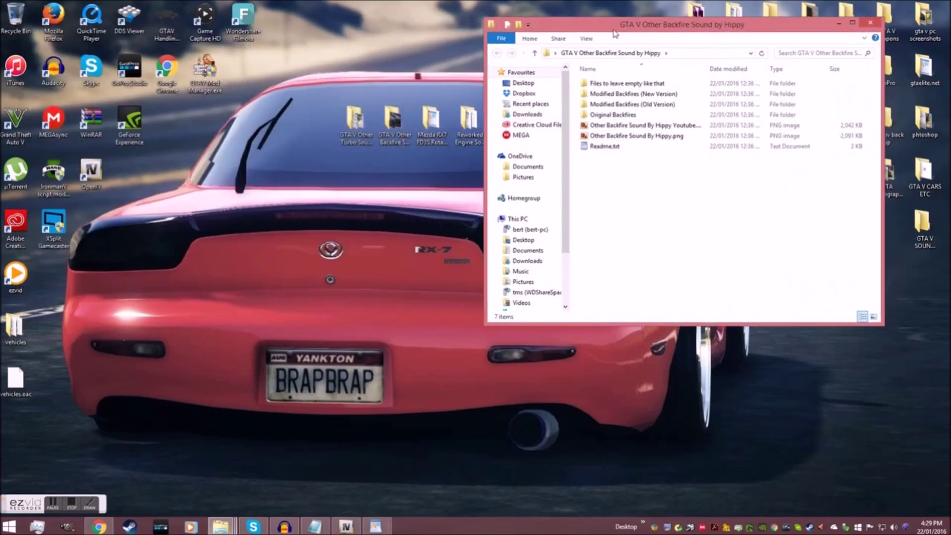
{"action": "double_click", "coordinate": [572, 86]}
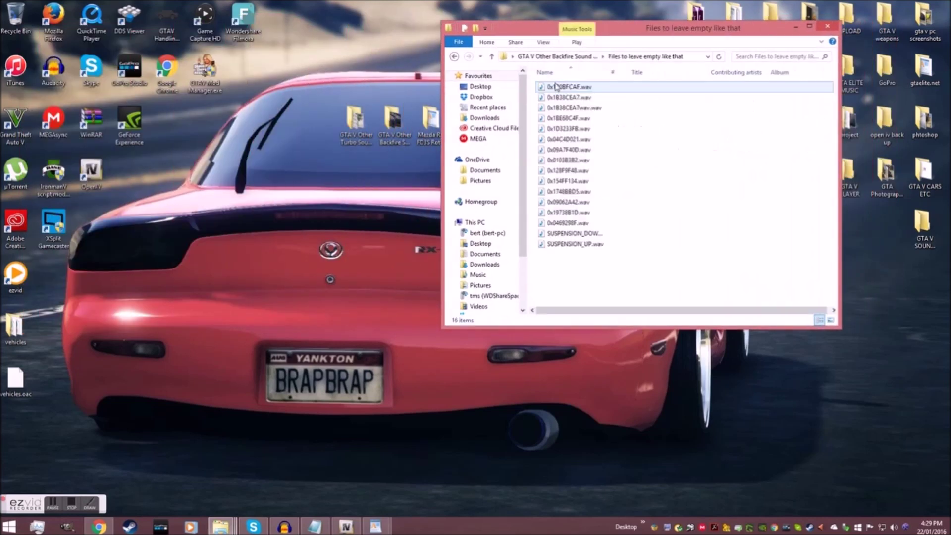
{"action": "double_click", "coordinate": [14, 325]}
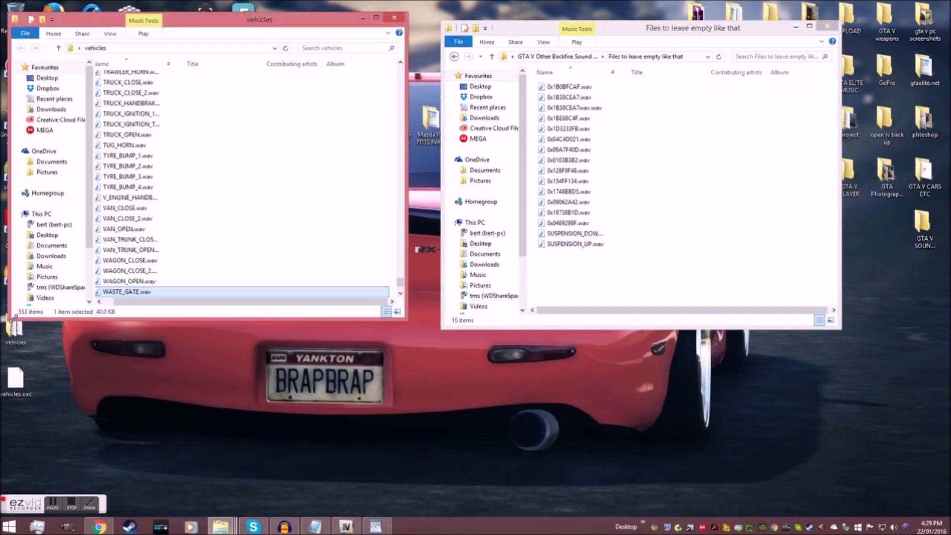
Step: Move all 16 placeholder WAVs into vehicles, replacing the existing files
{"action": "left_click_drag", "start_coordinate": [627, 265], "coordinate": [629, 80]}
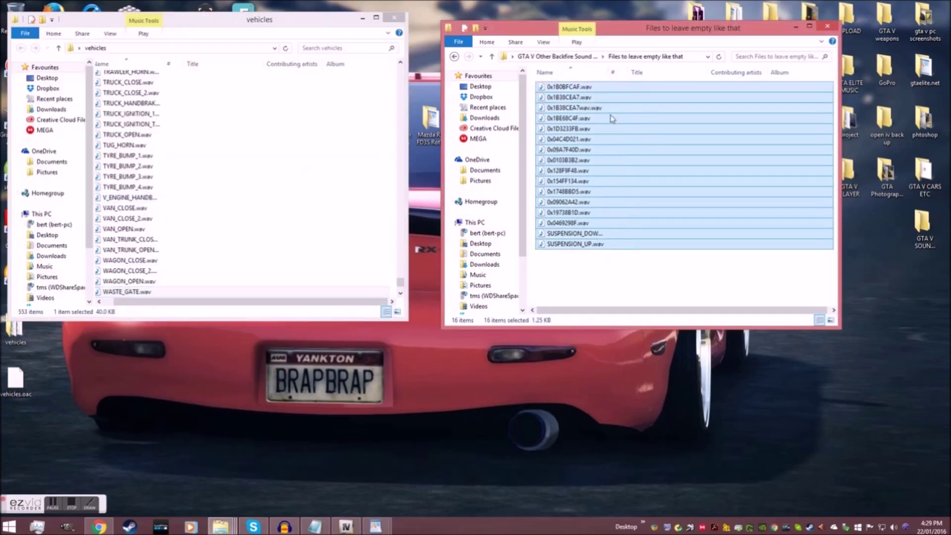
{"action": "left_click_drag", "start_coordinate": [610, 117], "coordinate": [255, 187]}
{"action": "left_click", "coordinate": [373, 183]}
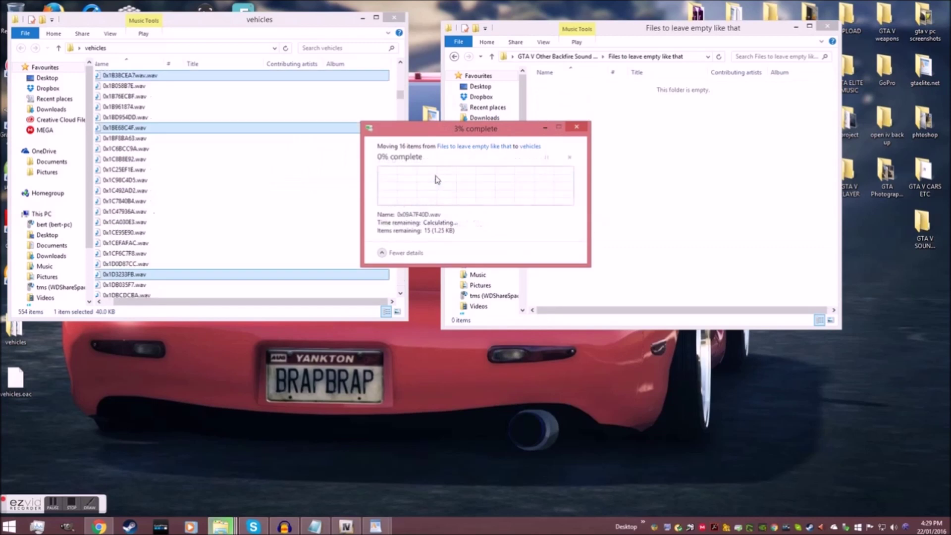
{"action": "left_click", "coordinate": [455, 59]}
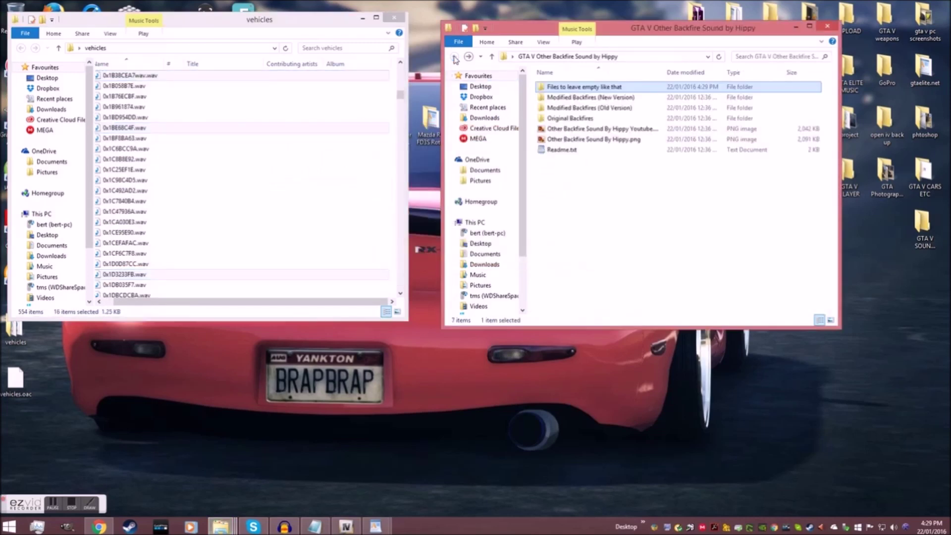
Step: Move the 13 Modified Backfires (New Version) WAVs into vehicles, replacing existing files
{"action": "double_click", "coordinate": [561, 97]}
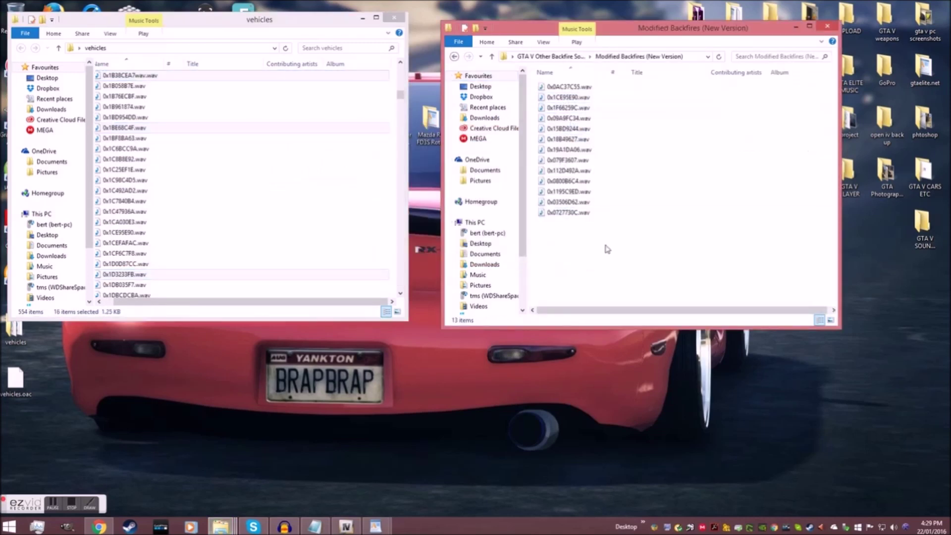
{"action": "left_click_drag", "start_coordinate": [605, 246], "coordinate": [595, 80]}
{"action": "left_click_drag", "start_coordinate": [565, 138], "coordinate": [270, 182]}
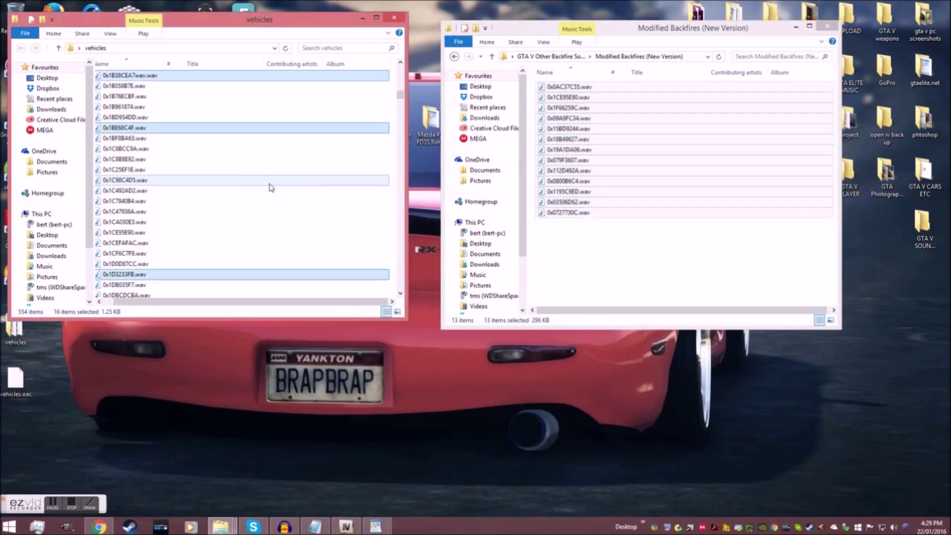
{"action": "left_click", "coordinate": [417, 187]}
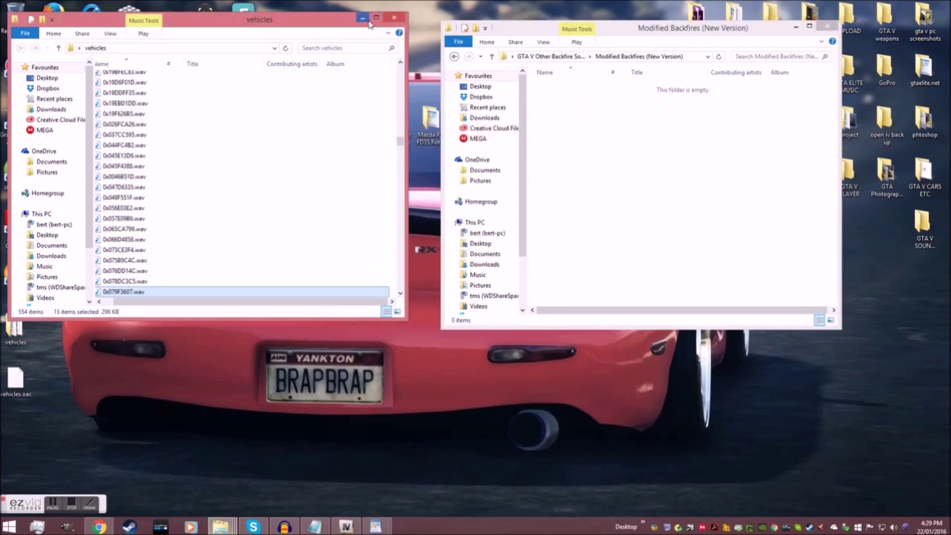
{"action": "left_click", "coordinate": [396, 18]}
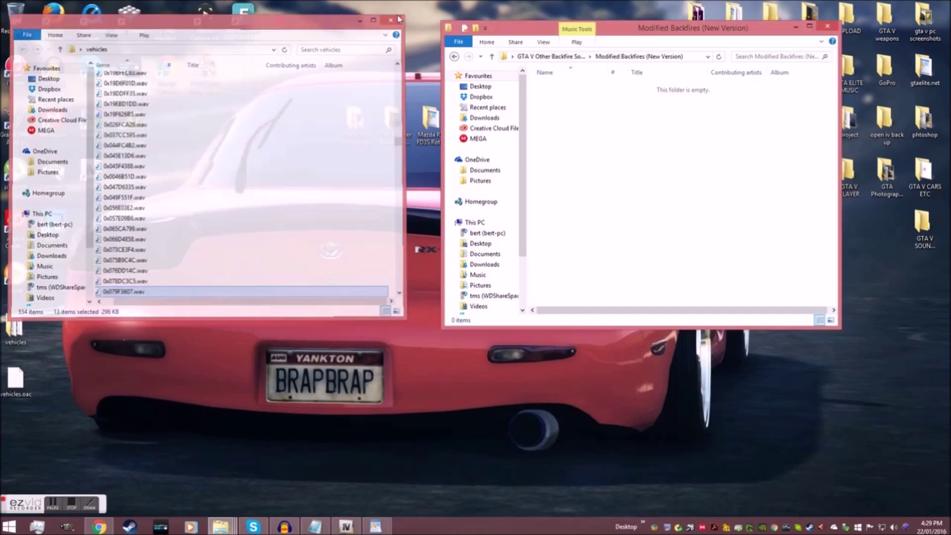
Step: Import Desktop\vehicles.oac over vehicles.awc in OpenIV's RESIDENT.rpf
{"action": "left_click", "coordinate": [825, 28]}
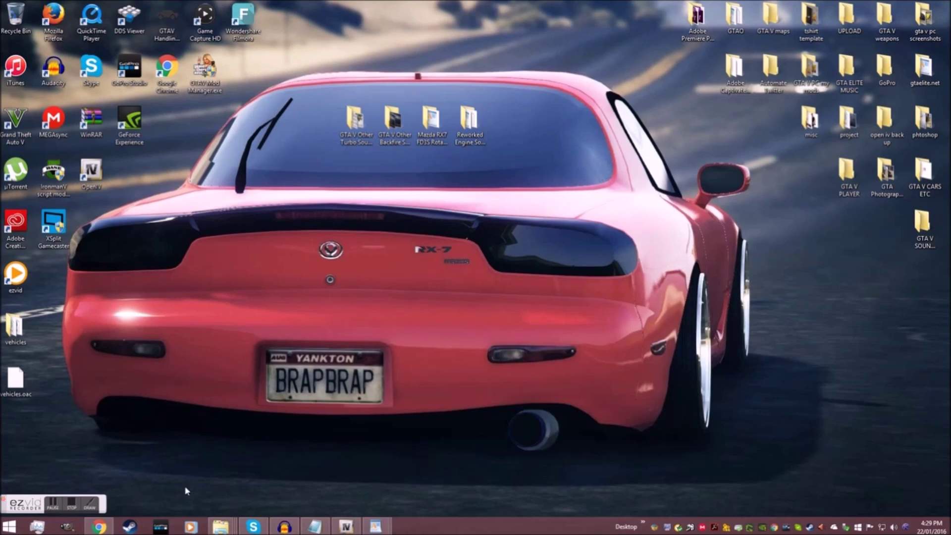
{"action": "left_click", "coordinate": [342, 527]}
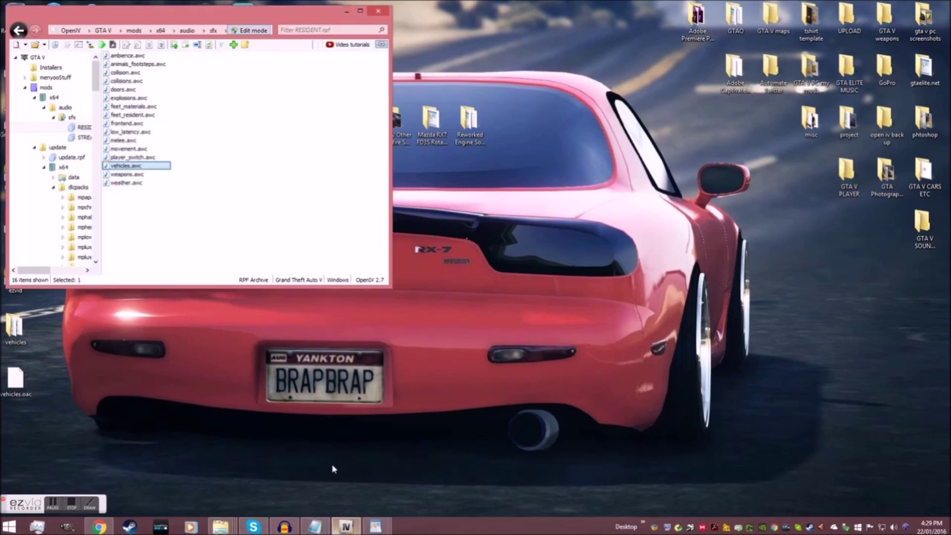
{"action": "right_click", "coordinate": [220, 182]}
{"action": "left_click", "coordinate": [237, 209]}
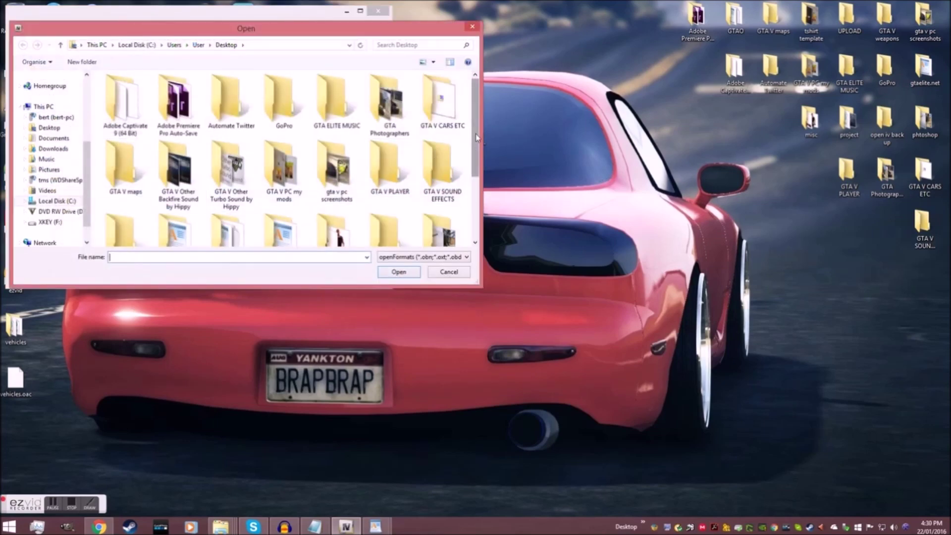
{"action": "left_click_drag", "start_coordinate": [476, 142], "coordinate": [474, 202]}
{"action": "double_click", "coordinate": [381, 215]}
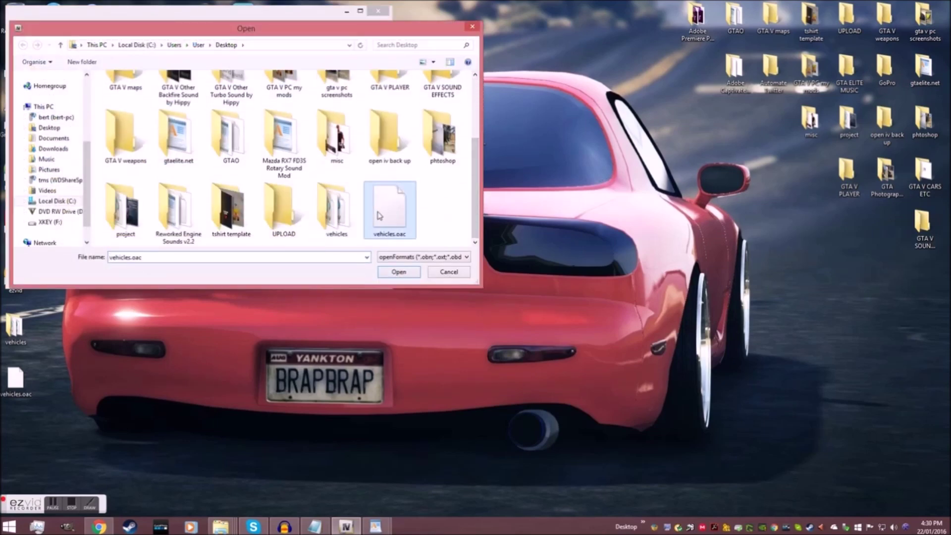
{"action": "left_click", "coordinate": [252, 200]}
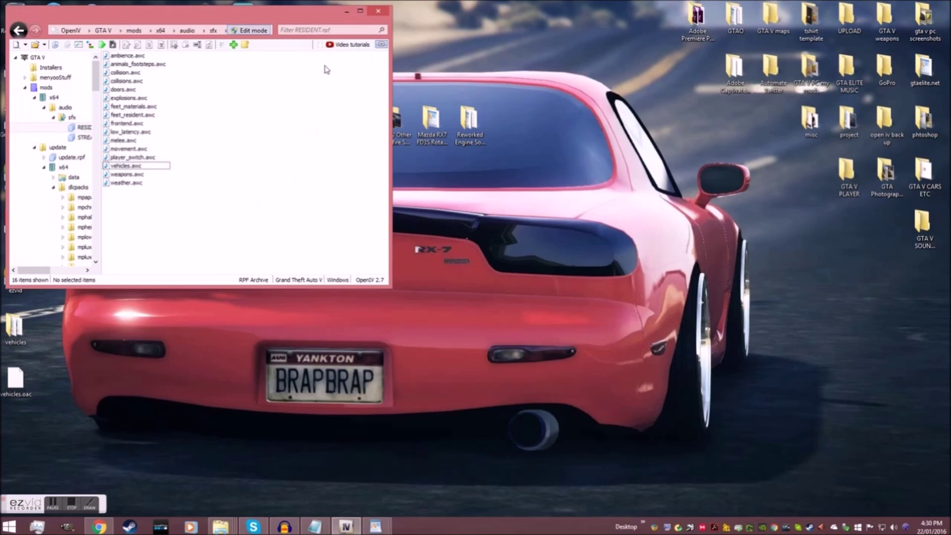
{"action": "left_click", "coordinate": [347, 12]}
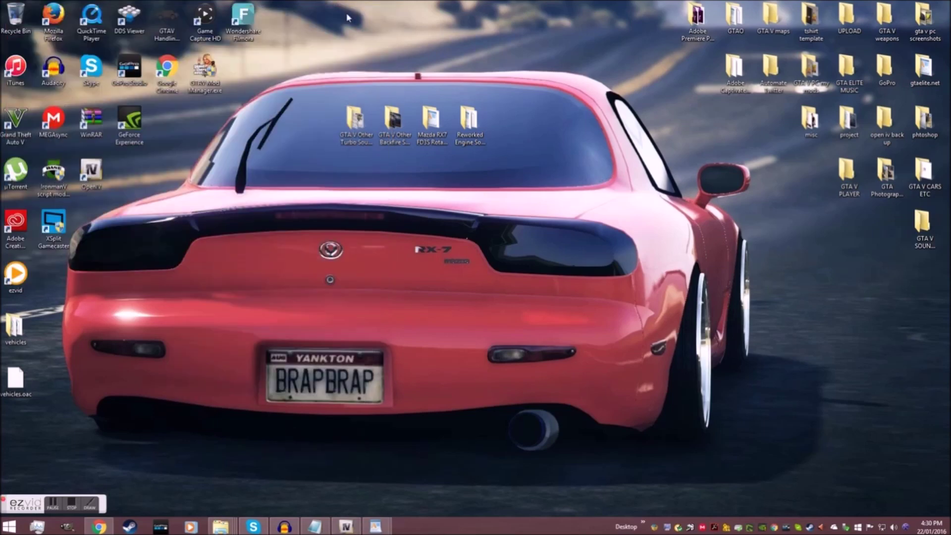
Step: Open the Mazda RX7 FD3S Rotary Sound Mod folder and its Readme.txt
{"action": "double_click", "coordinate": [432, 123]}
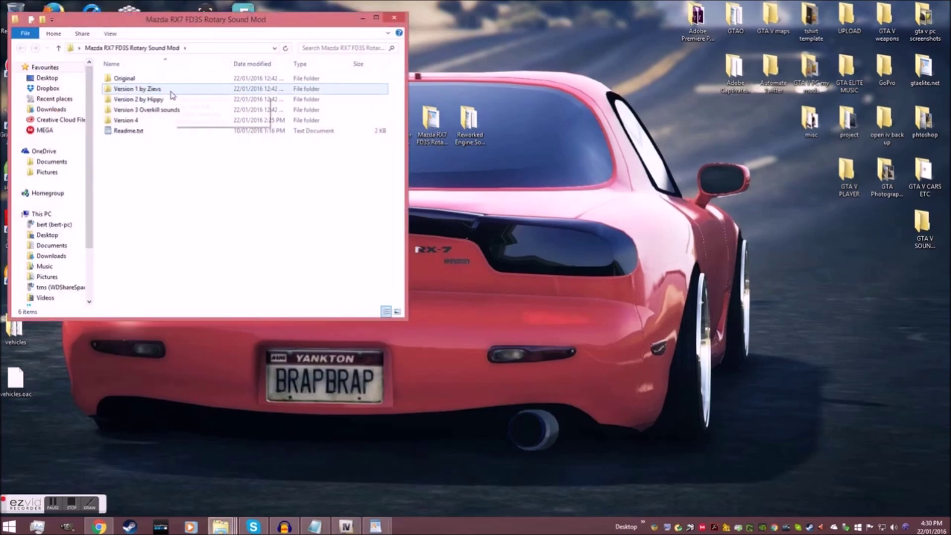
{"action": "mouse_move", "coordinate": [127, 120]}
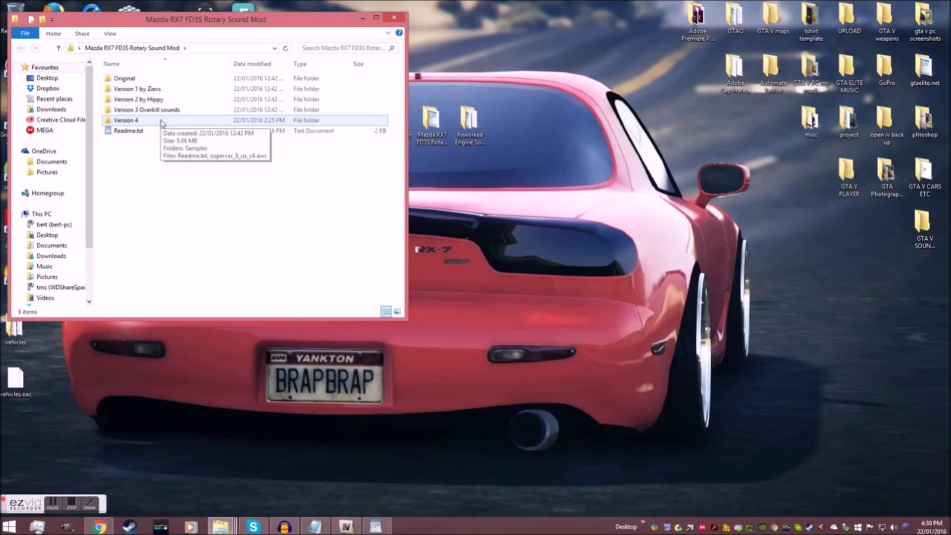
{"action": "double_click", "coordinate": [158, 131]}
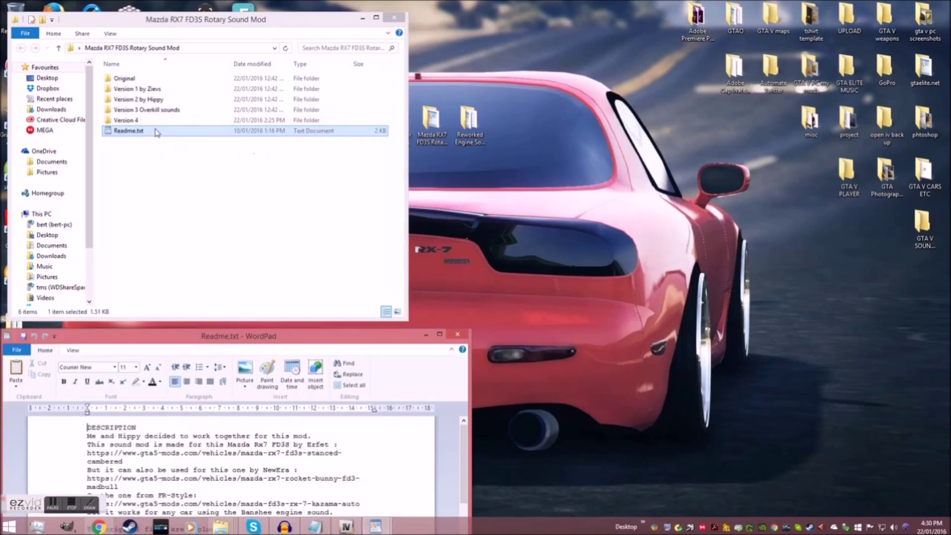
{"action": "scroll", "coordinate": [187, 437], "scroll_direction": "down", "scroll_amount": 3}
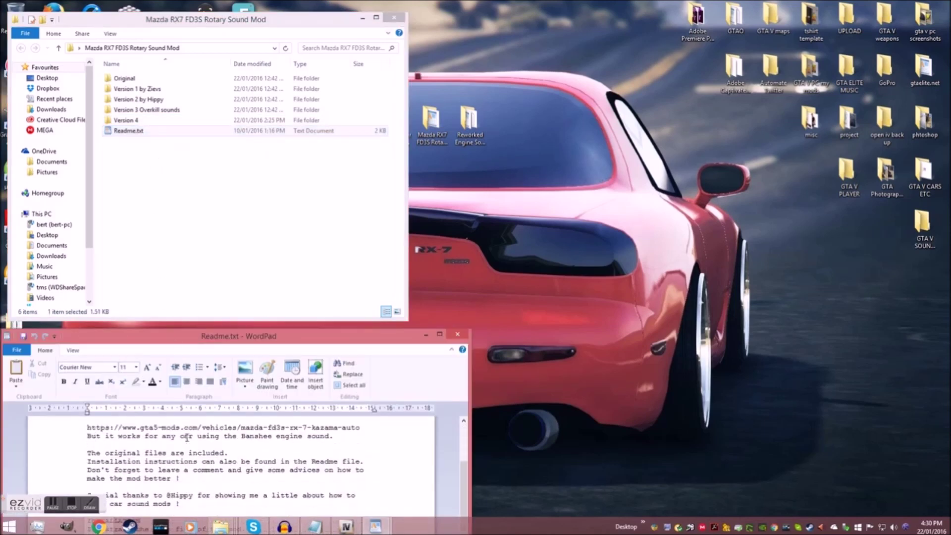
{"action": "scroll", "coordinate": [225, 432], "scroll_direction": "down", "scroll_amount": 3}
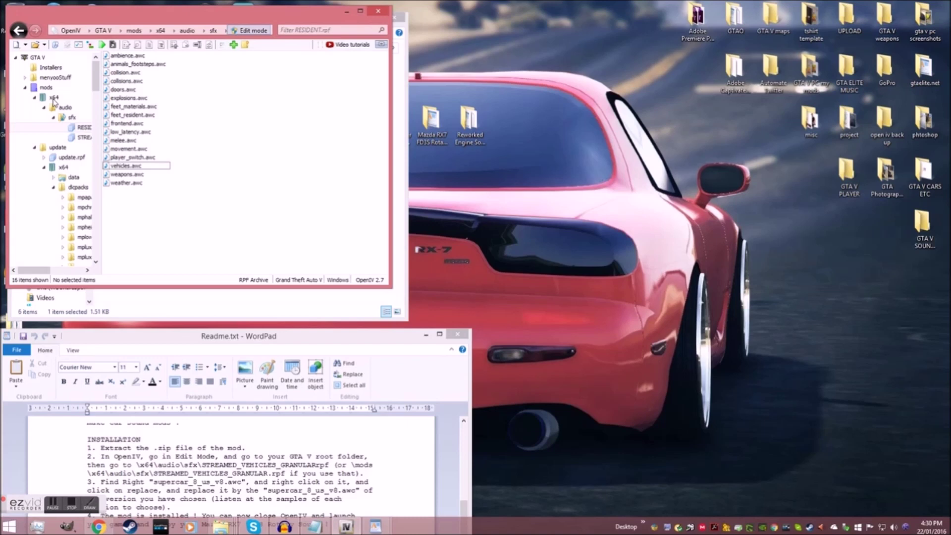
Step: Browse to x64\audio\sfx and open STREAMED_VEHICLES_GRANULAR.rpf from its "mods" folder copy
{"action": "left_click", "coordinate": [63, 106]}
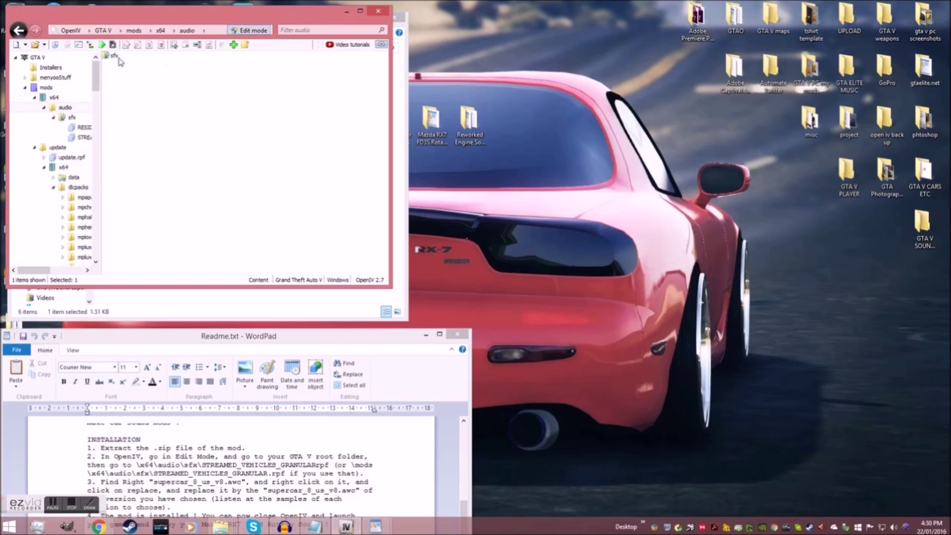
{"action": "left_click", "coordinate": [63, 168]}
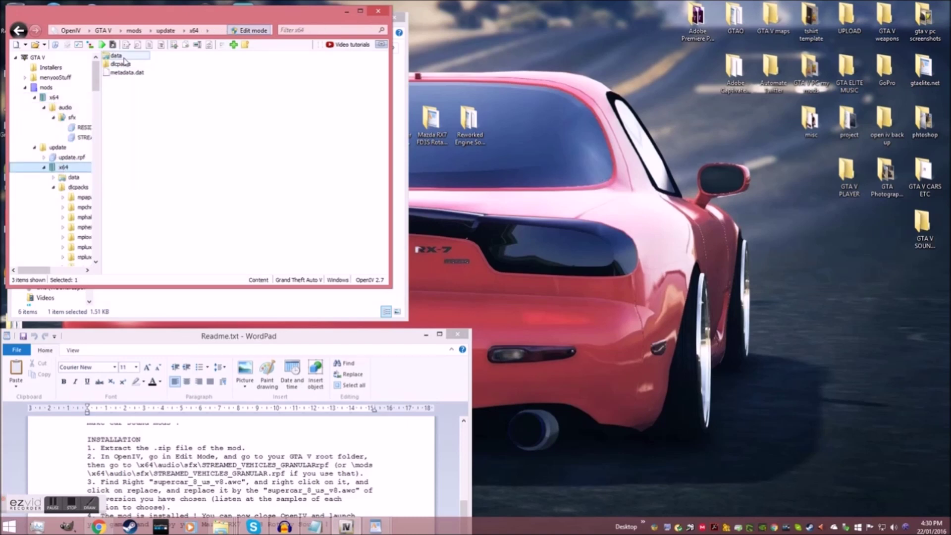
{"action": "double_click", "coordinate": [63, 149]}
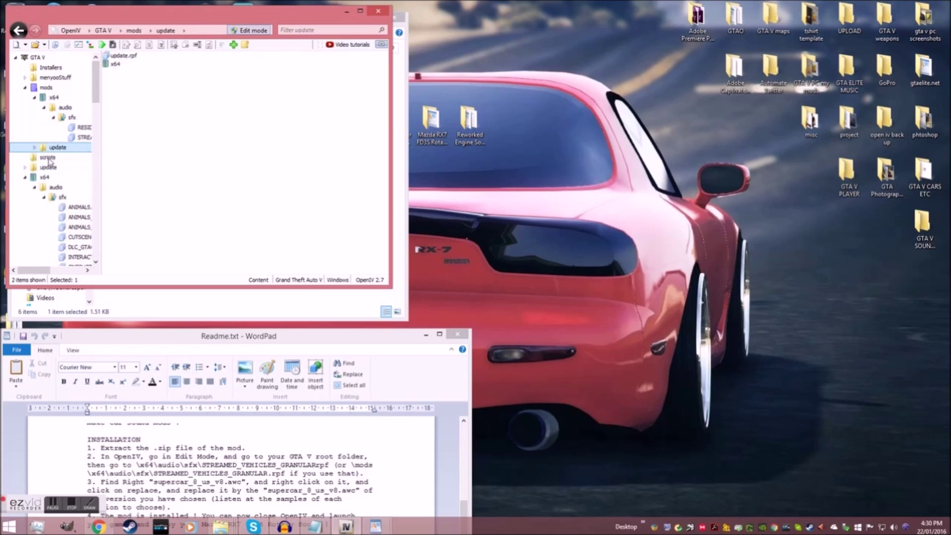
{"action": "left_click", "coordinate": [46, 179]}
{"action": "left_click", "coordinate": [116, 58]}
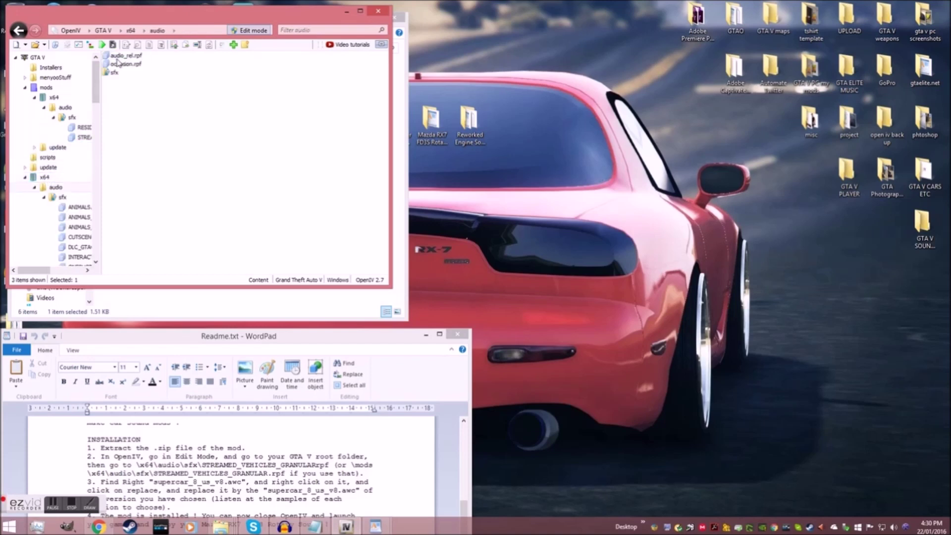
{"action": "double_click", "coordinate": [116, 75]}
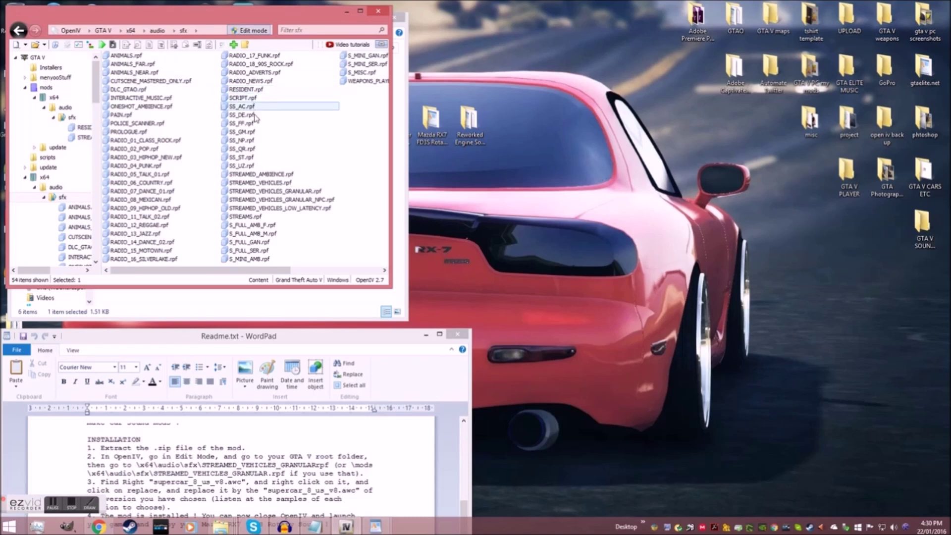
{"action": "right_click", "coordinate": [265, 195]}
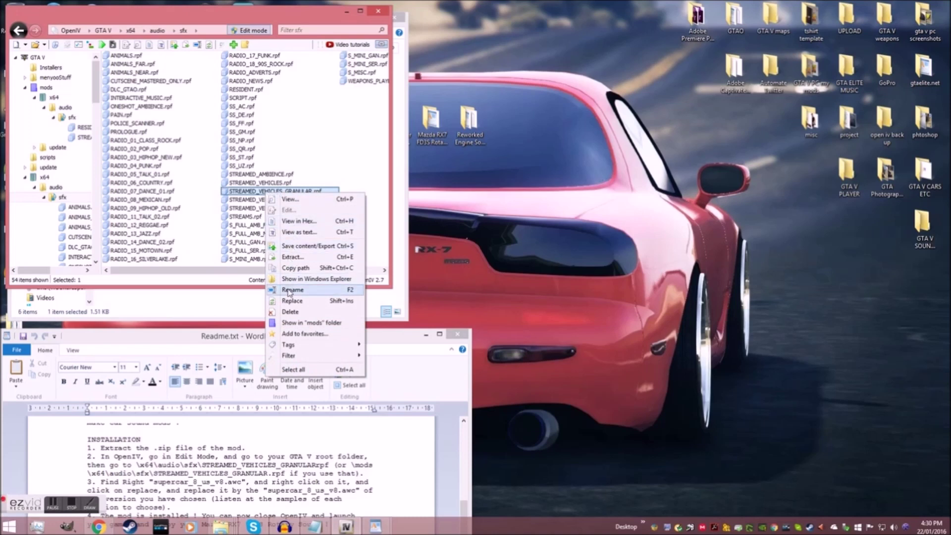
{"action": "left_click", "coordinate": [289, 325]}
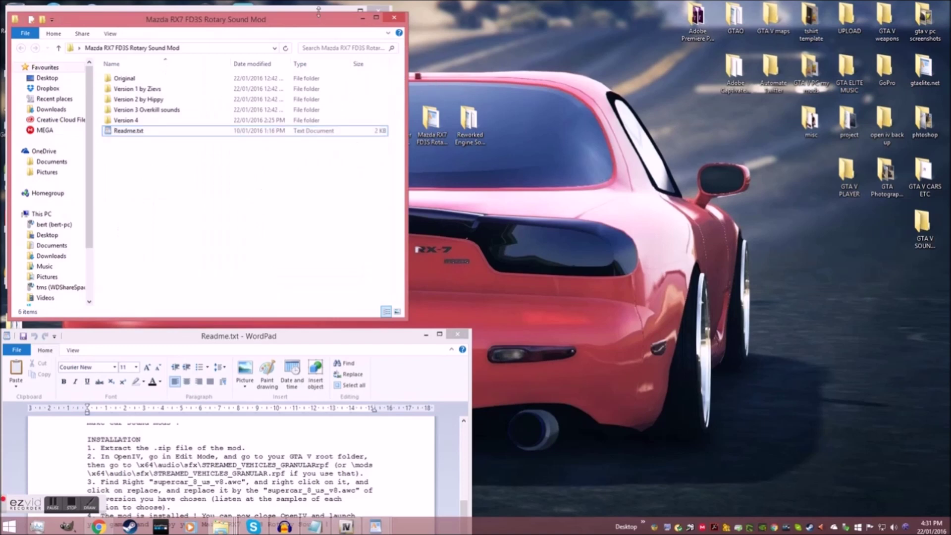
Step: Place the rotary mod window beside OpenIV, open Version 4, and drag in supercar_8_us_v8.awc
{"action": "left_click_drag", "start_coordinate": [318, 12], "coordinate": [738, 5]}
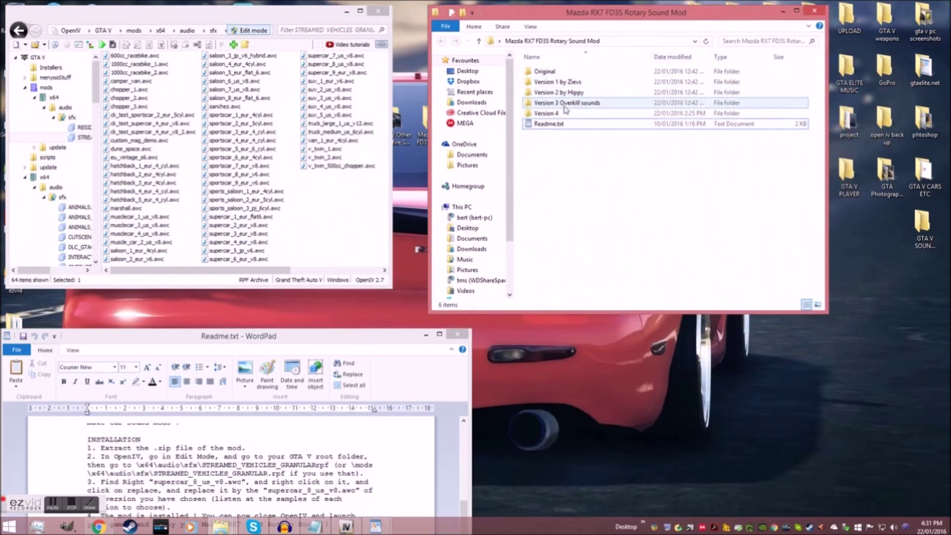
{"action": "double_click", "coordinate": [553, 113]}
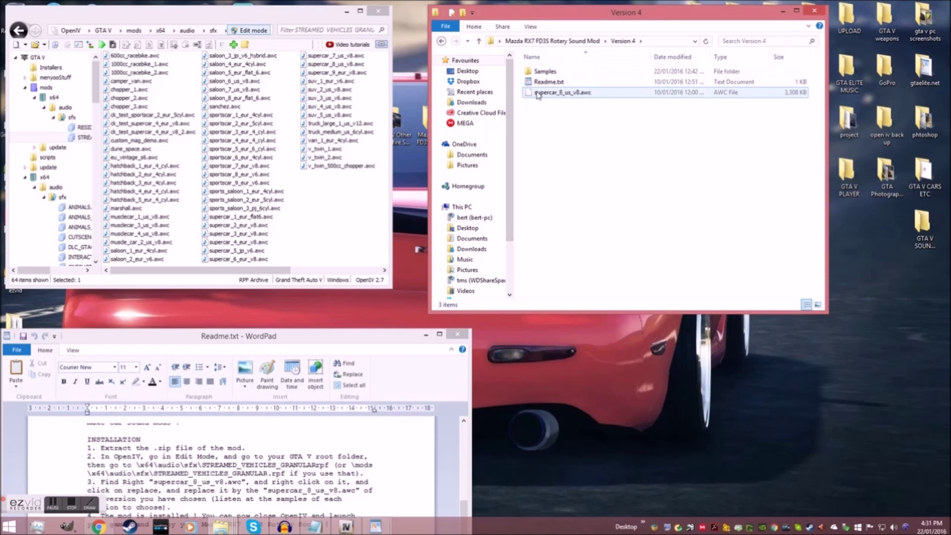
{"action": "left_click_drag", "start_coordinate": [559, 97], "coordinate": [378, 105]}
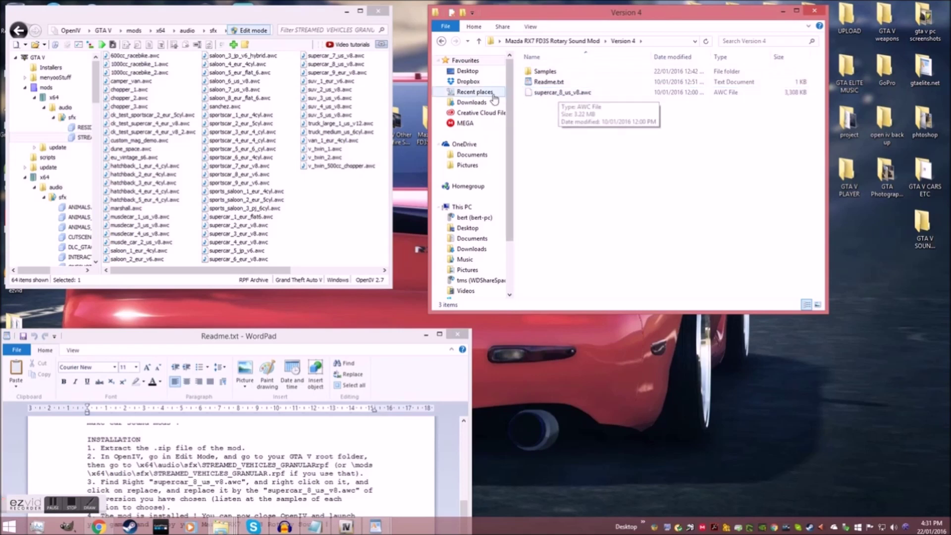